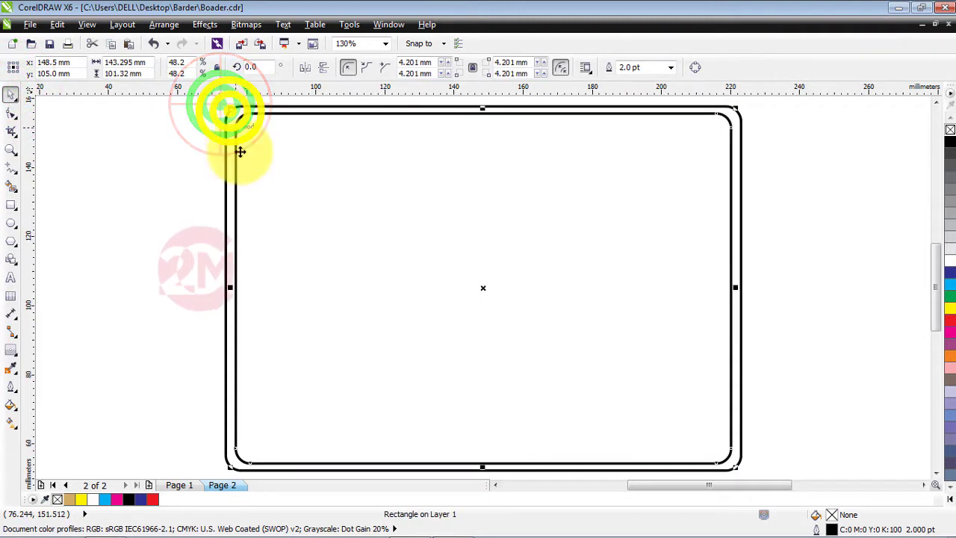
Step: Widen the inner rounded rectangle to about 156 mm and add a centred copy about 166 mm wide and 93 mm high
{"action": "left_click_drag", "start_coordinate": [233, 289], "coordinate": [211, 299]}
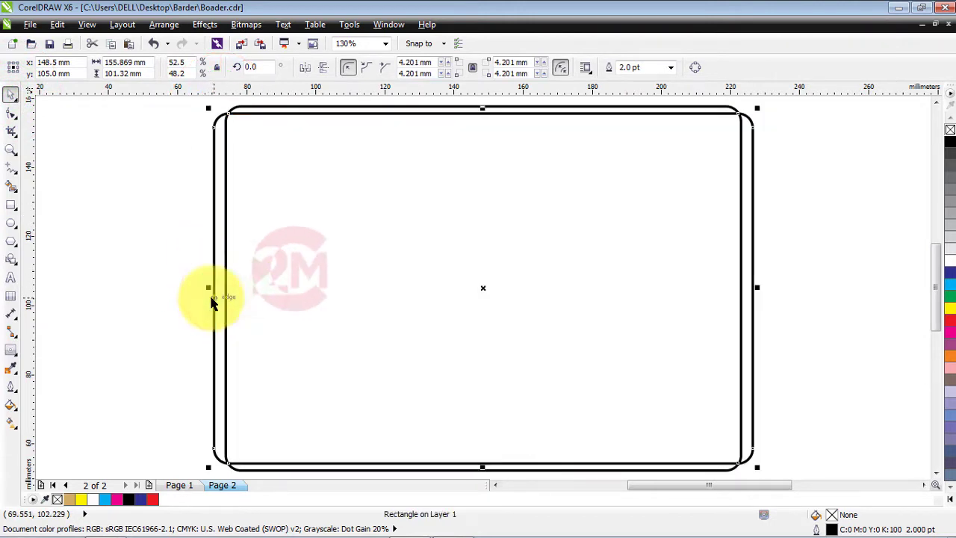
{"action": "left_click_drag", "start_coordinate": [213, 112], "coordinate": [221, 122]}
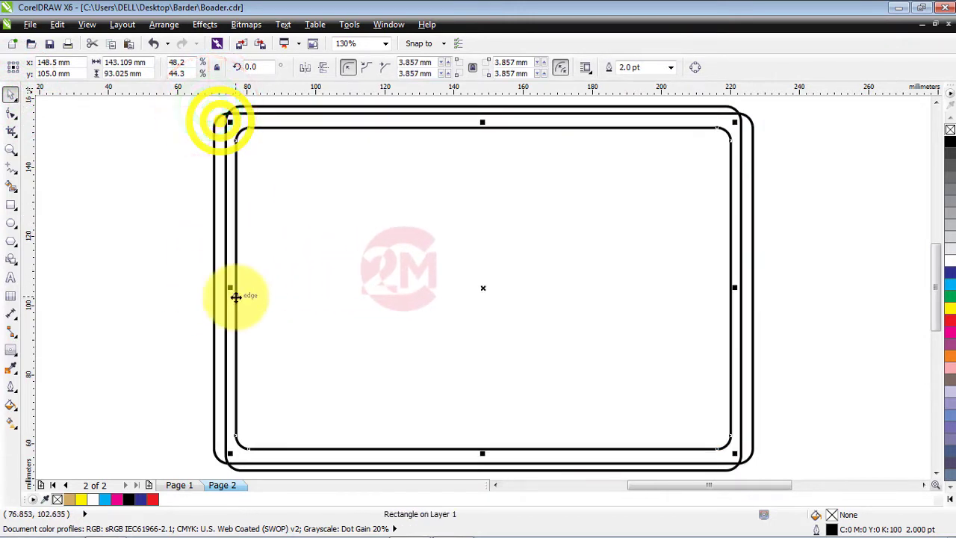
{"action": "left_click_drag", "start_coordinate": [233, 288], "coordinate": [190, 294]}
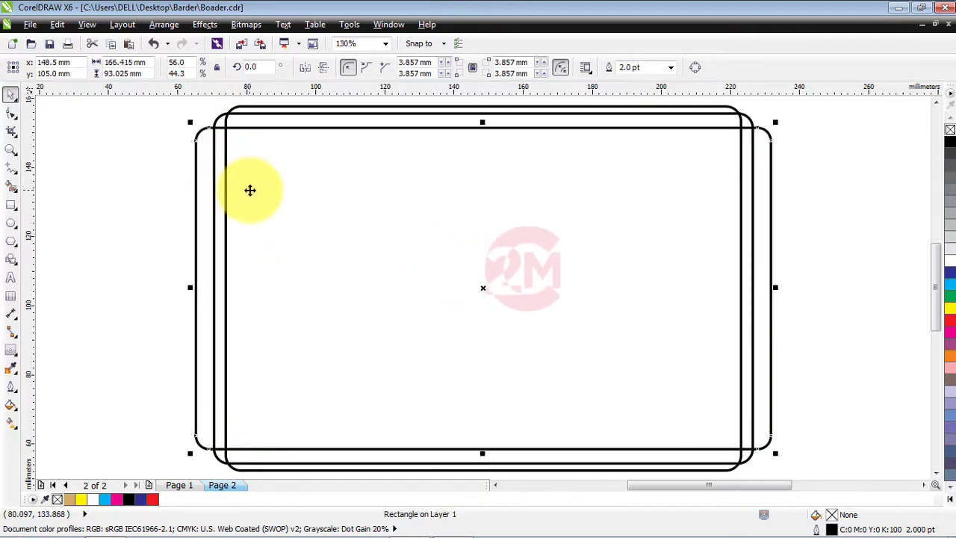
Step: Weld the three overlapping rounded rectangles into a single frame outline with stepped corners
{"action": "scroll", "coordinate": [249, 190], "scroll_direction": "down", "scroll_amount": 3}
{"action": "left_click_drag", "start_coordinate": [205, 137], "coordinate": [506, 336]}
{"action": "scroll", "coordinate": [288, 179], "scroll_direction": "up", "scroll_amount": 1}
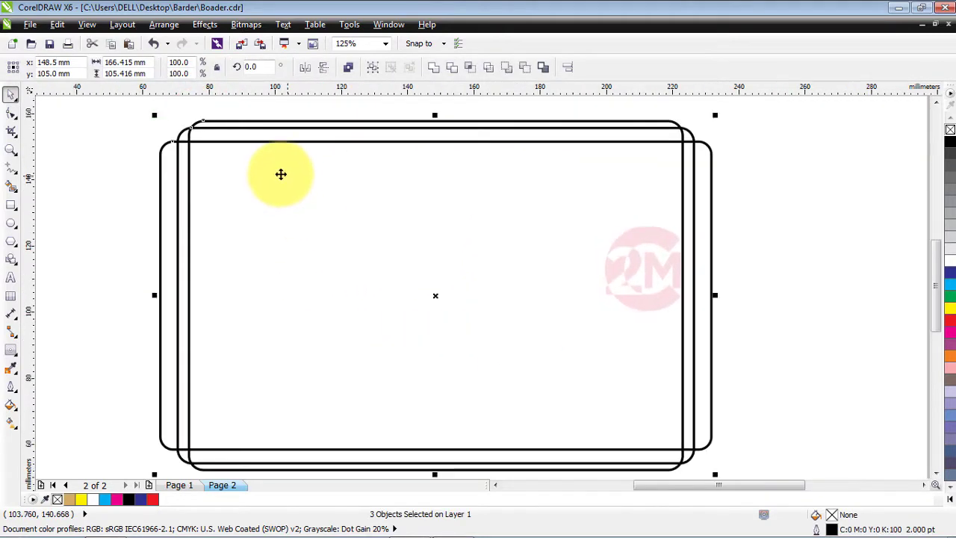
{"action": "left_click", "coordinate": [136, 130]}
{"action": "left_click", "coordinate": [184, 130]}
{"action": "scroll", "coordinate": [312, 136], "scroll_direction": "up", "scroll_amount": 4}
{"action": "left_click_drag", "start_coordinate": [454, 146], "coordinate": [448, 164]}
{"action": "scroll", "coordinate": [448, 165], "scroll_direction": "down", "scroll_amount": 3}
{"action": "left_click_drag", "start_coordinate": [277, 135], "coordinate": [598, 341]}
{"action": "left_click", "coordinate": [435, 68]}
{"action": "left_click", "coordinate": [342, 112]}
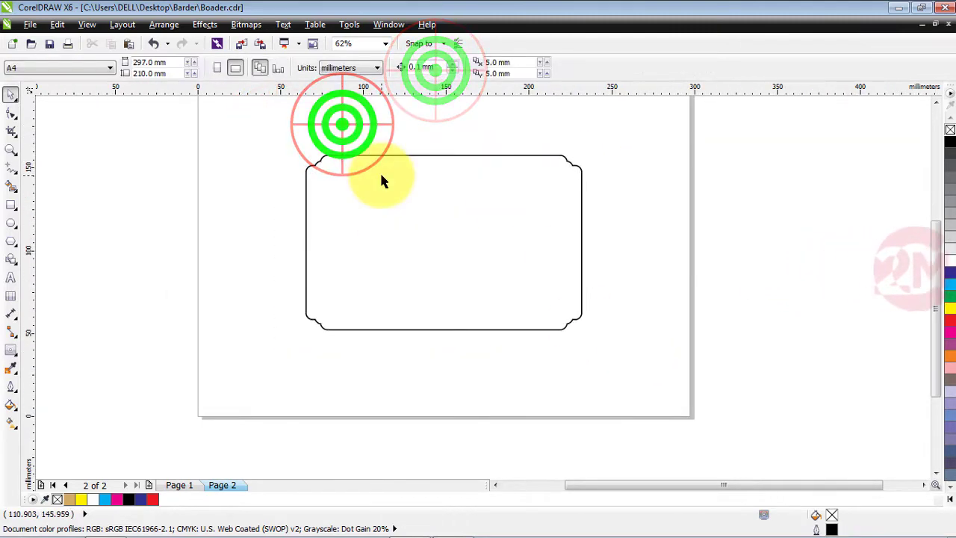
Step: Add an inside contour with two steps and a 2.0 mm offset to the welded frame outline
{"action": "scroll", "coordinate": [379, 179], "scroll_direction": "up", "scroll_amount": 2}
{"action": "left_click", "coordinate": [386, 135]}
{"action": "left_click", "coordinate": [10, 349]}
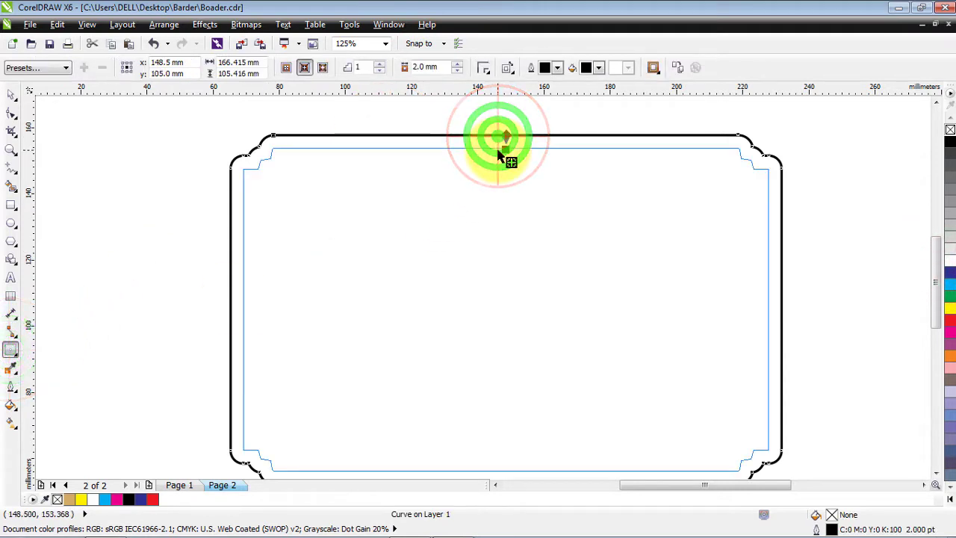
{"action": "left_click_drag", "start_coordinate": [499, 155], "coordinate": [501, 152]}
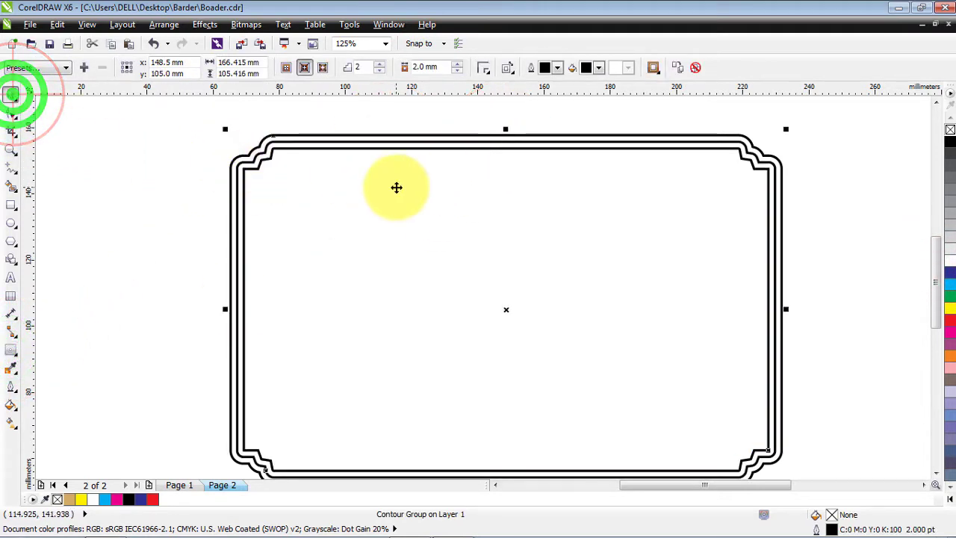
Step: Break the contour group apart and ungroup its two curves into separate objects
{"action": "left_click", "coordinate": [158, 159]}
{"action": "left_click", "coordinate": [245, 169]}
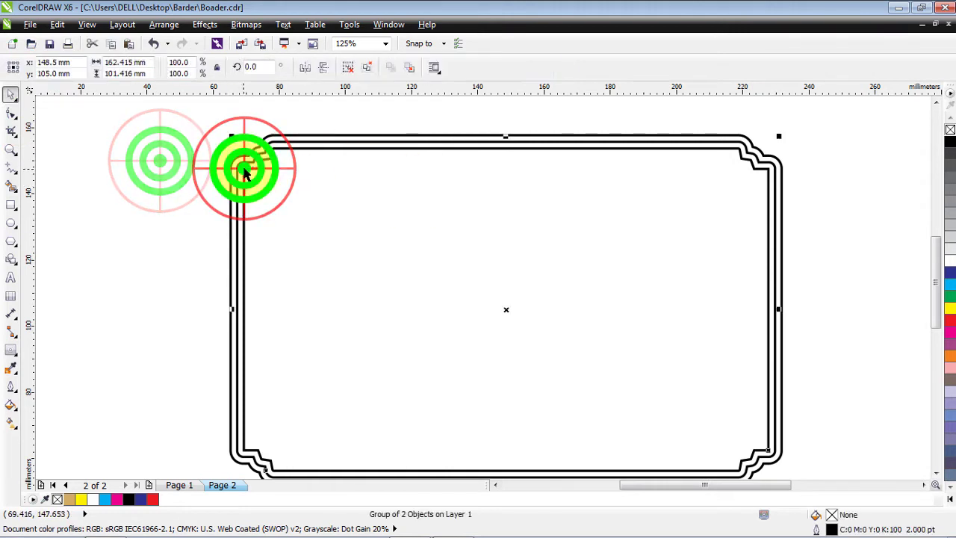
{"action": "key", "text": "ctrl+k"}
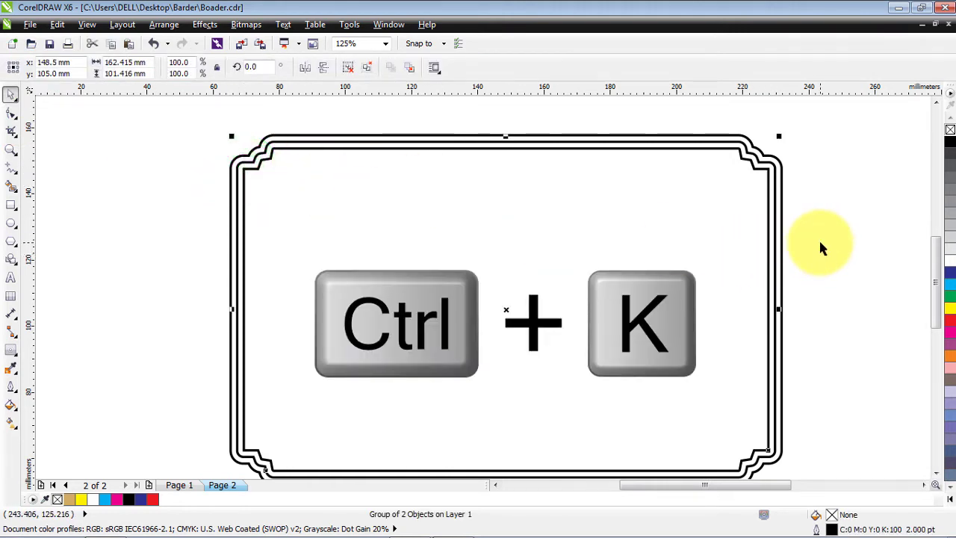
{"action": "left_click", "coordinate": [350, 71]}
{"action": "left_click", "coordinate": [350, 111]}
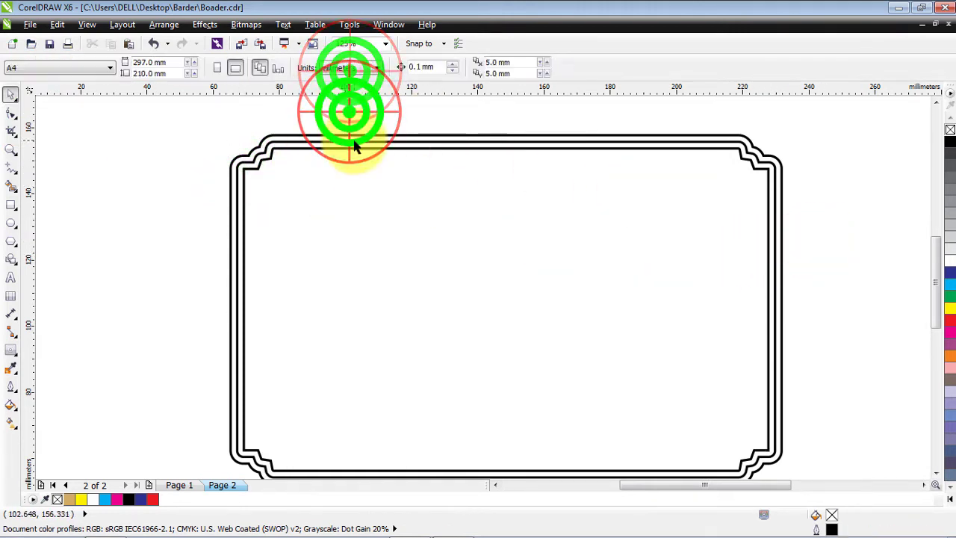
Step: Fill the innermost frame curve with the uniform CMYK colour C0 M20 Y60 K20
{"action": "left_click", "coordinate": [354, 149]}
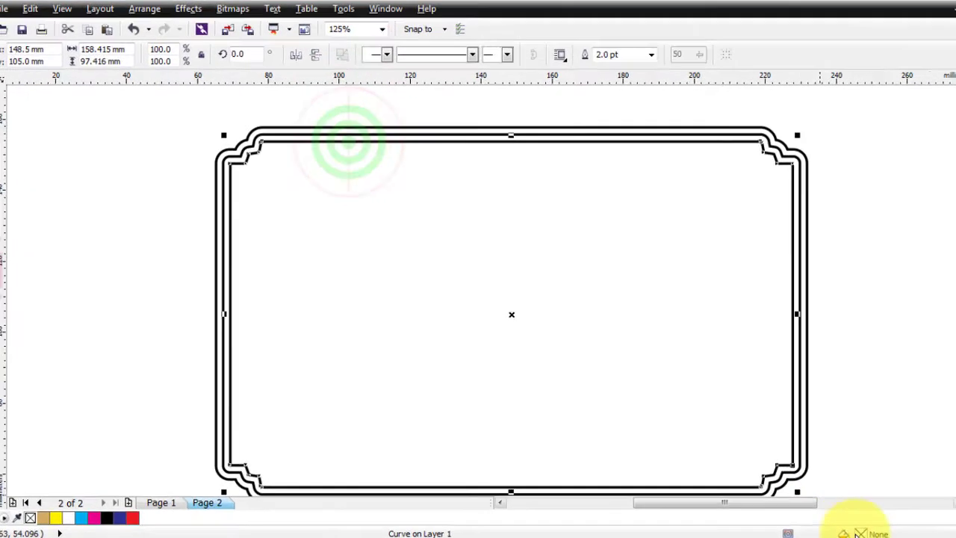
{"action": "double_click", "coordinate": [859, 533]}
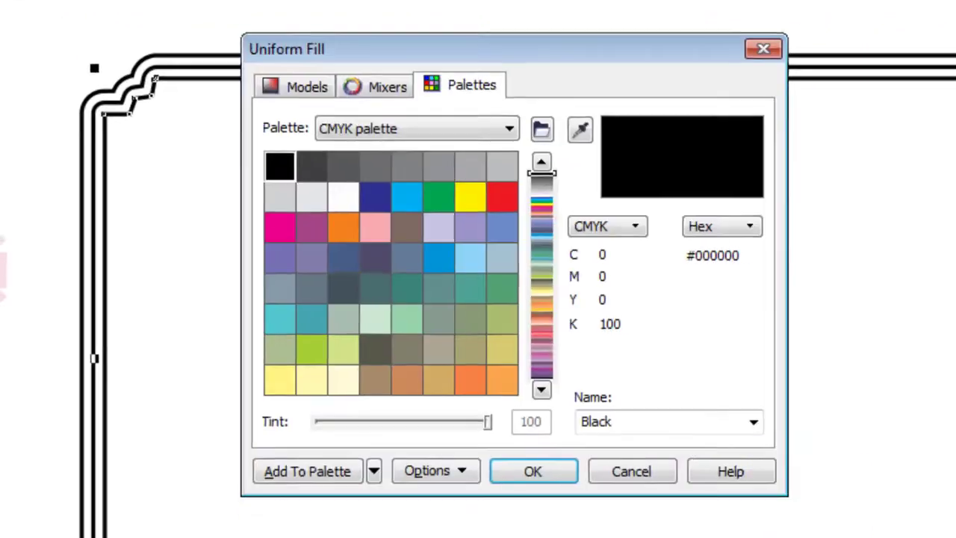
{"action": "left_click", "coordinate": [346, 144]}
{"action": "left_click", "coordinate": [546, 276]}
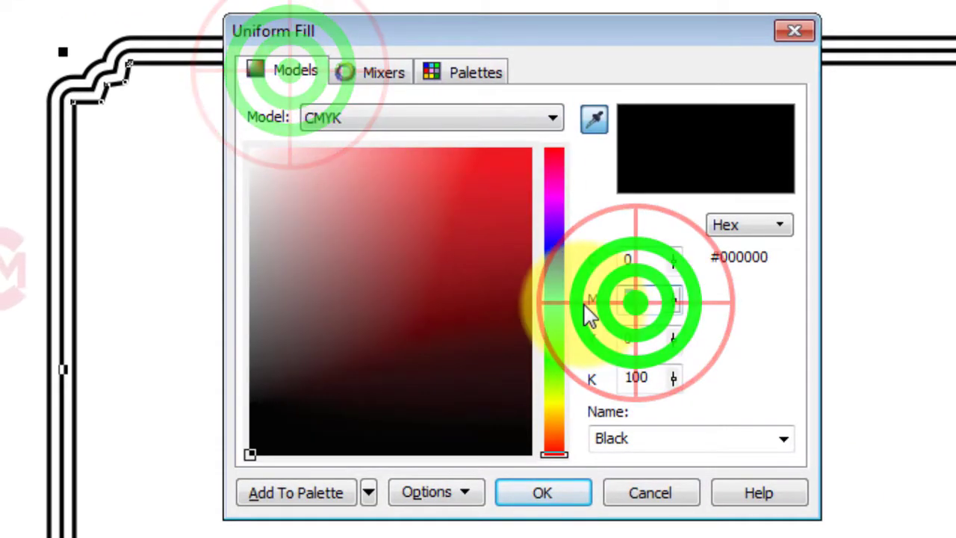
{"action": "type", "text": "20"}
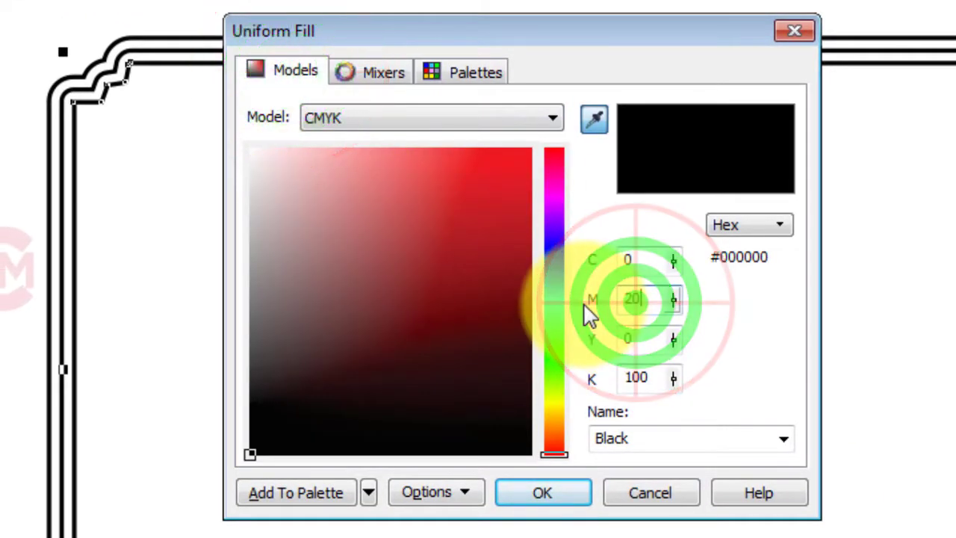
{"action": "key", "text": "Tab"}
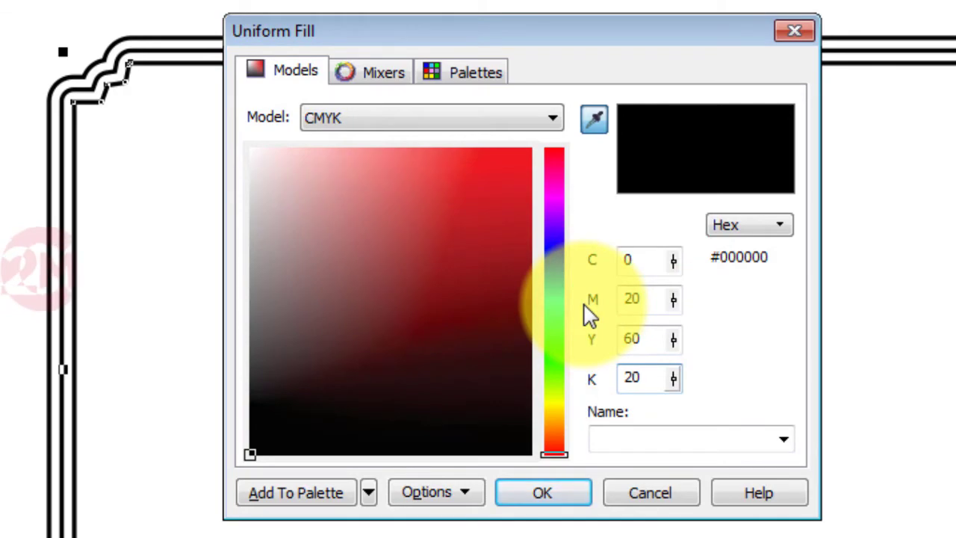
{"action": "left_click", "coordinate": [543, 492]}
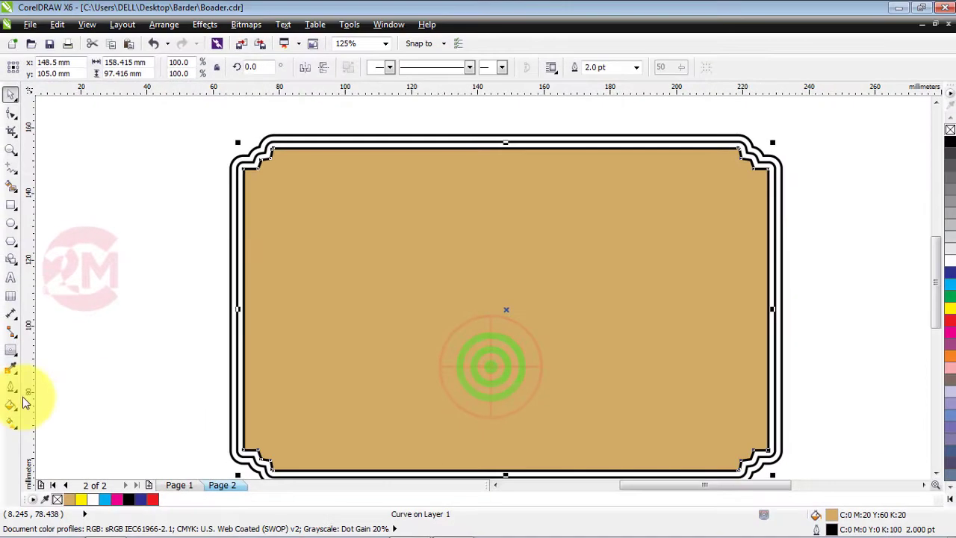
Step: Apply a radial two-colour fountain fill from tan to white to the innermost curve
{"action": "left_click", "coordinate": [22, 396]}
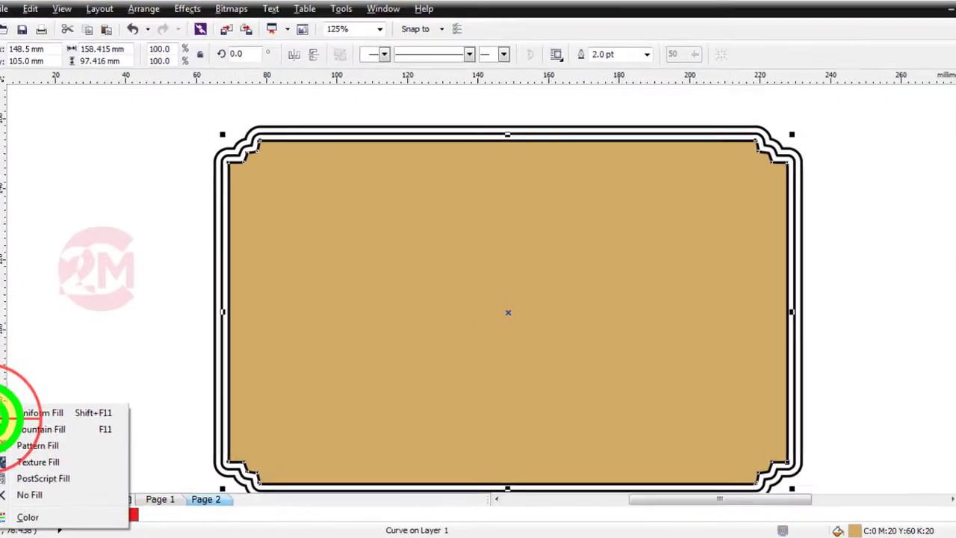
{"action": "left_click", "coordinate": [37, 429]}
{"action": "left_click", "coordinate": [393, 83]}
{"action": "left_click", "coordinate": [370, 119]}
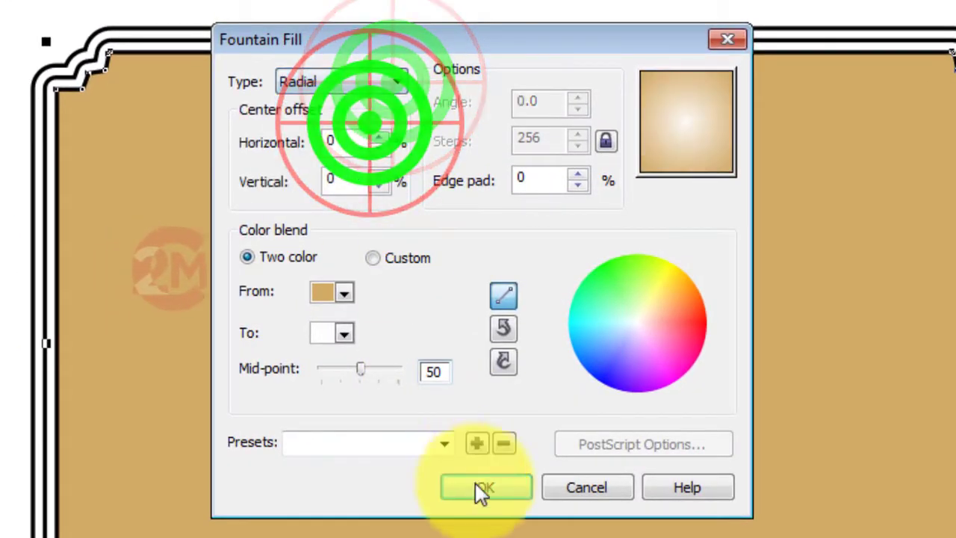
{"action": "left_click", "coordinate": [482, 489]}
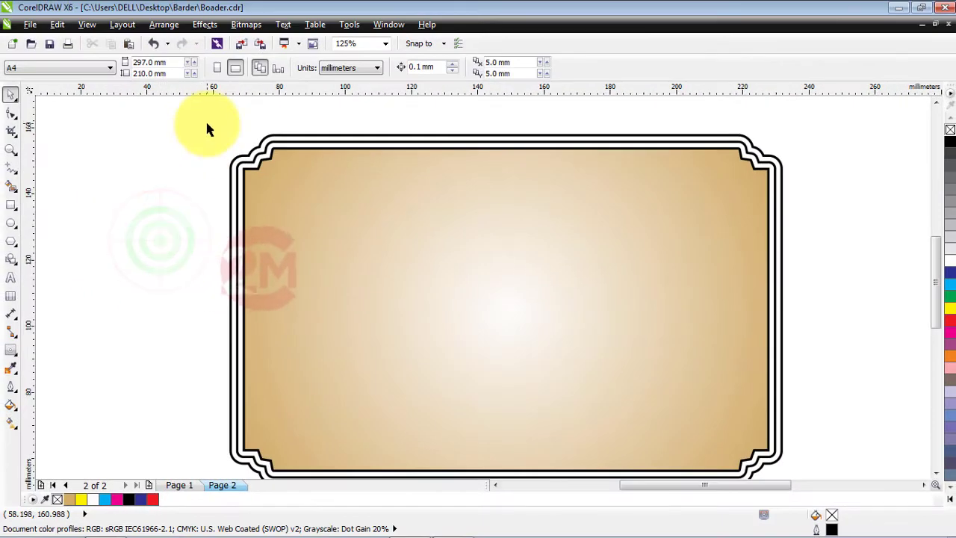
Step: Give the innermost curve a red outline with a dashed line style
{"action": "key", "text": "F4"}
{"action": "left_click", "coordinate": [164, 126]}
{"action": "scroll", "coordinate": [259, 110], "scroll_direction": "up", "scroll_amount": 2}
{"action": "left_click", "coordinate": [266, 159]}
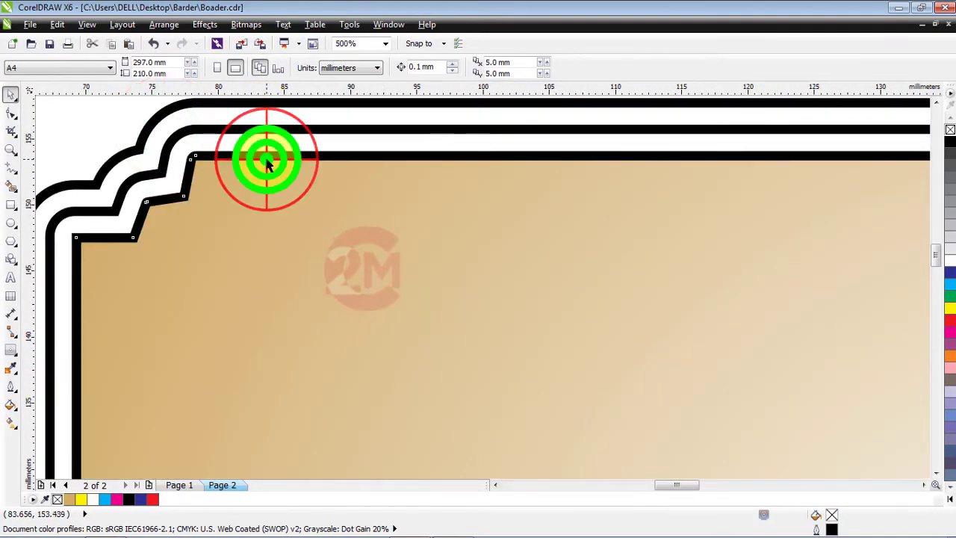
{"action": "right_click", "coordinate": [950, 322]}
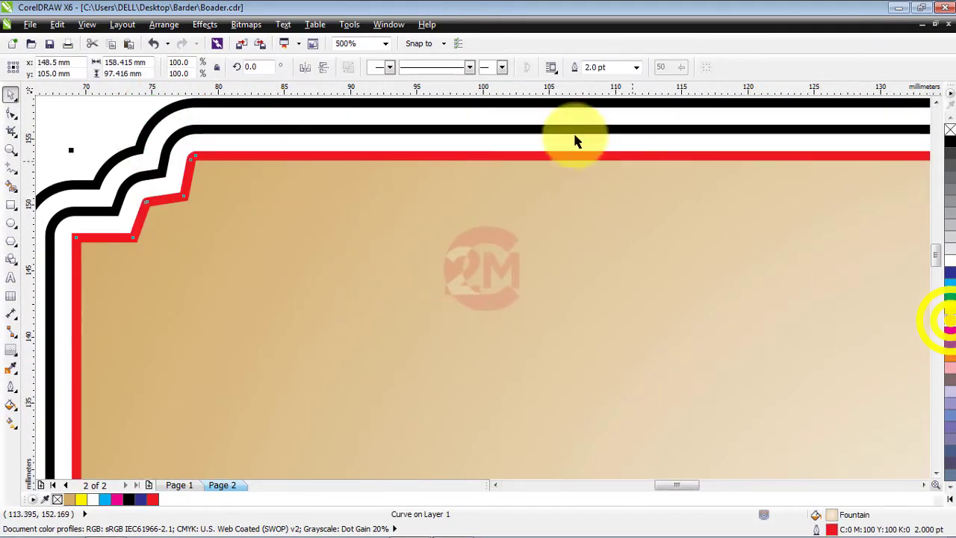
{"action": "left_click", "coordinate": [469, 67]}
{"action": "left_click", "coordinate": [435, 196]}
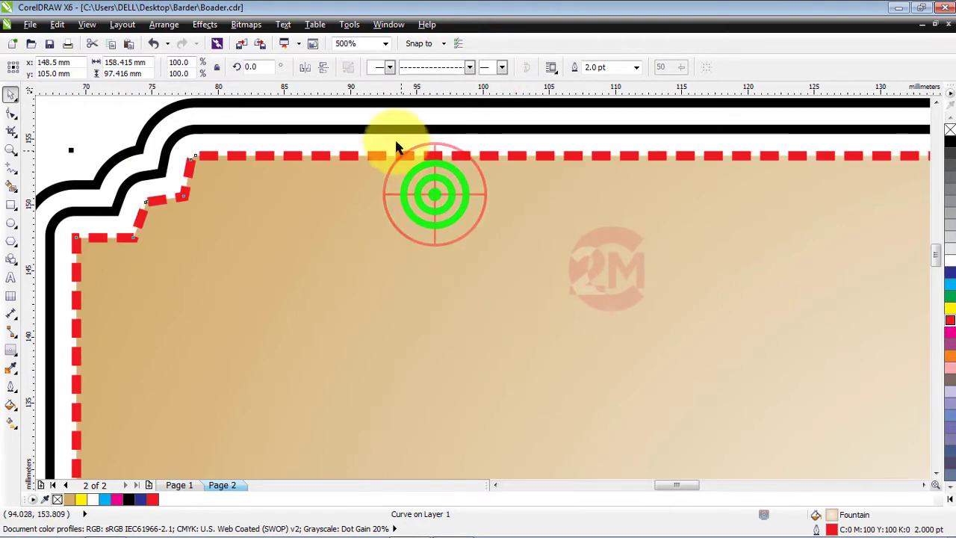
Step: Fill the outermost frame curve with cyan
{"action": "scroll", "coordinate": [395, 139], "scroll_direction": "down", "scroll_amount": 4}
{"action": "left_click", "coordinate": [264, 136]}
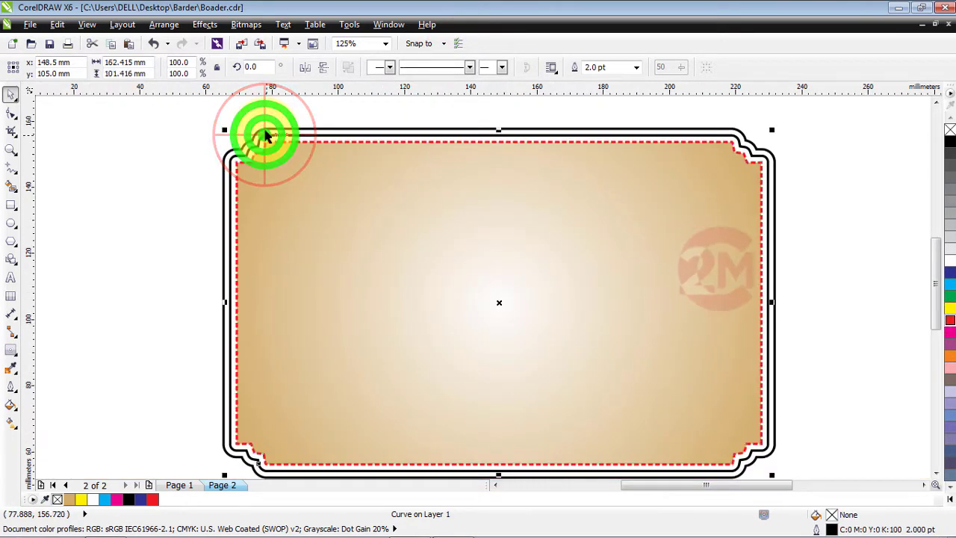
{"action": "scroll", "coordinate": [266, 137], "scroll_direction": "up", "scroll_amount": 4}
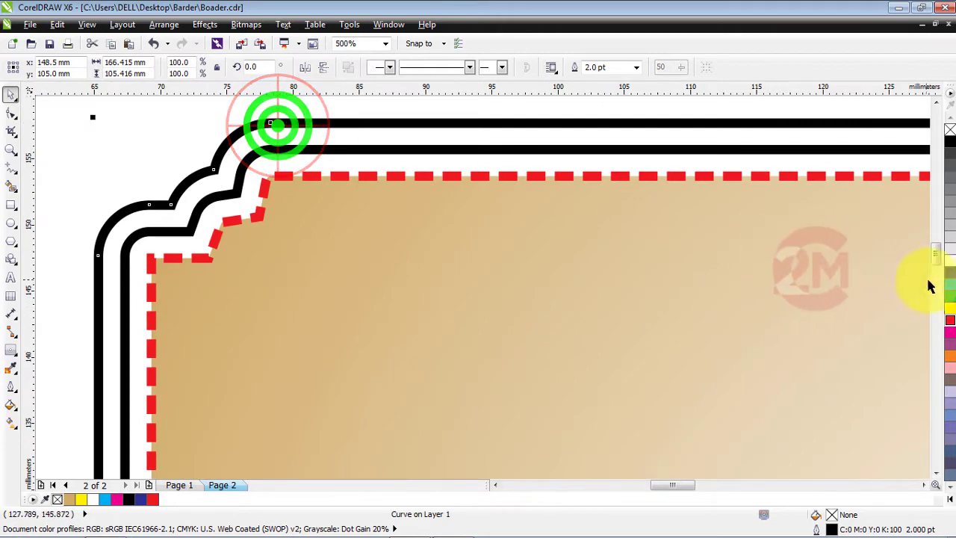
{"action": "left_click", "coordinate": [949, 282]}
{"action": "scroll", "coordinate": [270, 157], "scroll_direction": "down", "scroll_amount": 6}
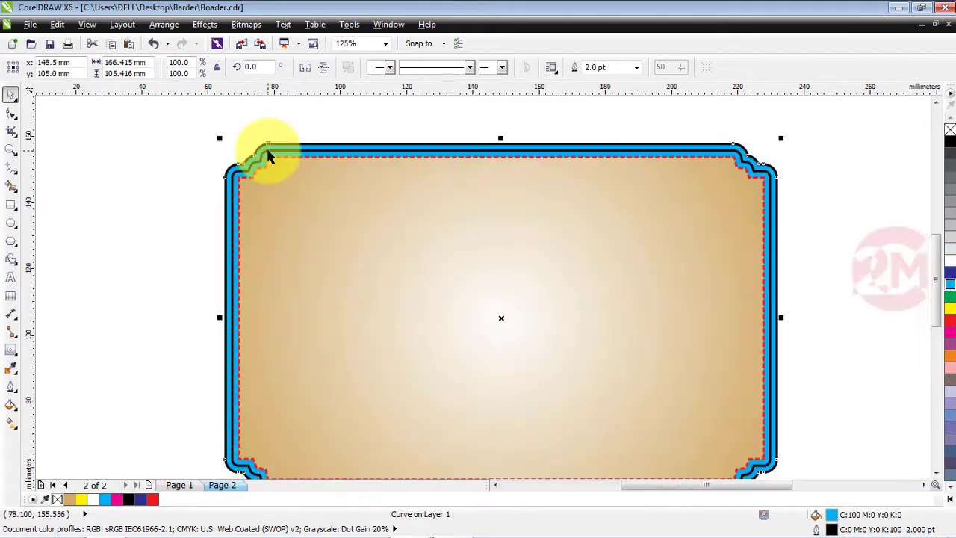
Step: Set the outermost frame curve's outline to dark blue (C100 M100)
{"action": "scroll", "coordinate": [242, 149], "scroll_direction": "up", "scroll_amount": 2}
{"action": "scroll", "coordinate": [274, 192], "scroll_direction": "down", "scroll_amount": 2}
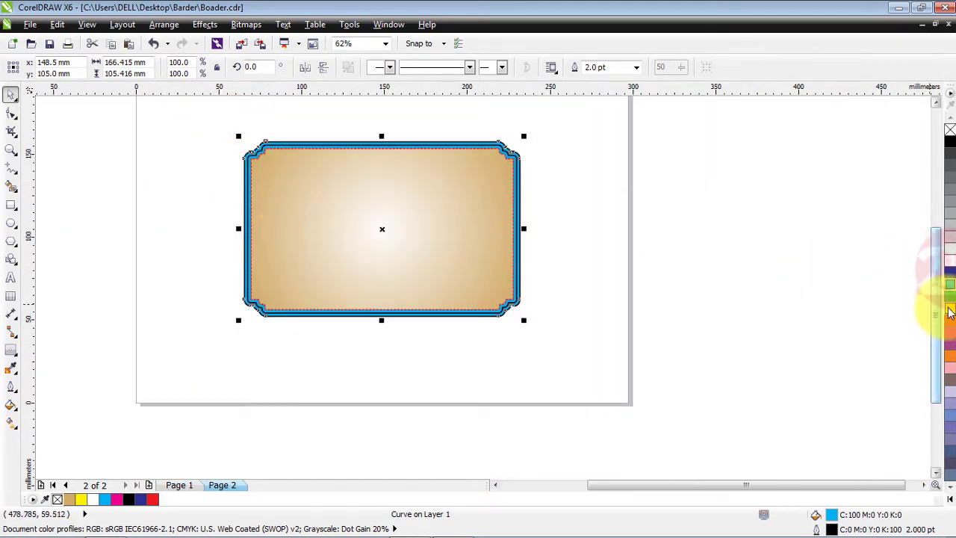
{"action": "right_click", "coordinate": [950, 308]}
{"action": "right_click", "coordinate": [951, 270]}
{"action": "left_click", "coordinate": [213, 139]}
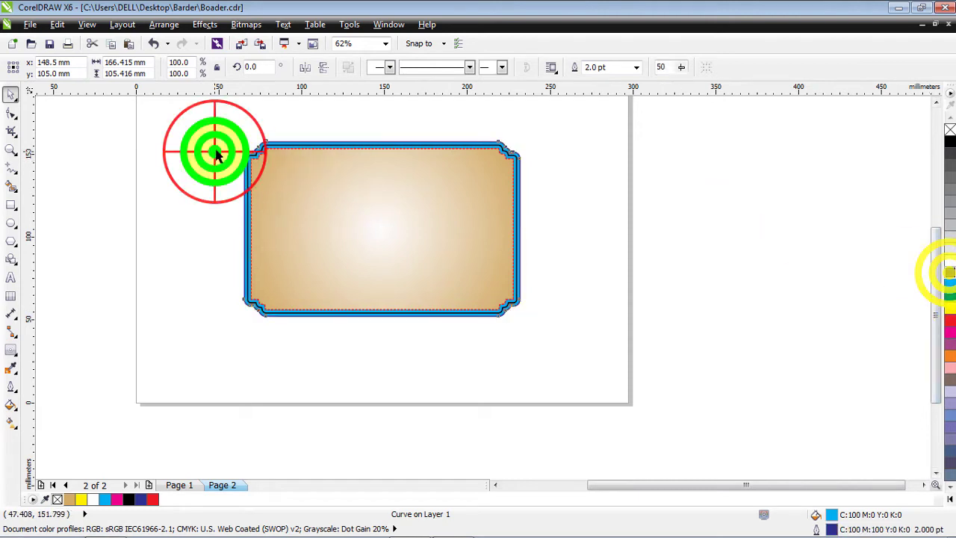
Step: Set the outline of the middle frame curve to orange
{"action": "scroll", "coordinate": [216, 142], "scroll_direction": "up", "scroll_amount": 6}
{"action": "left_click", "coordinate": [275, 166]}
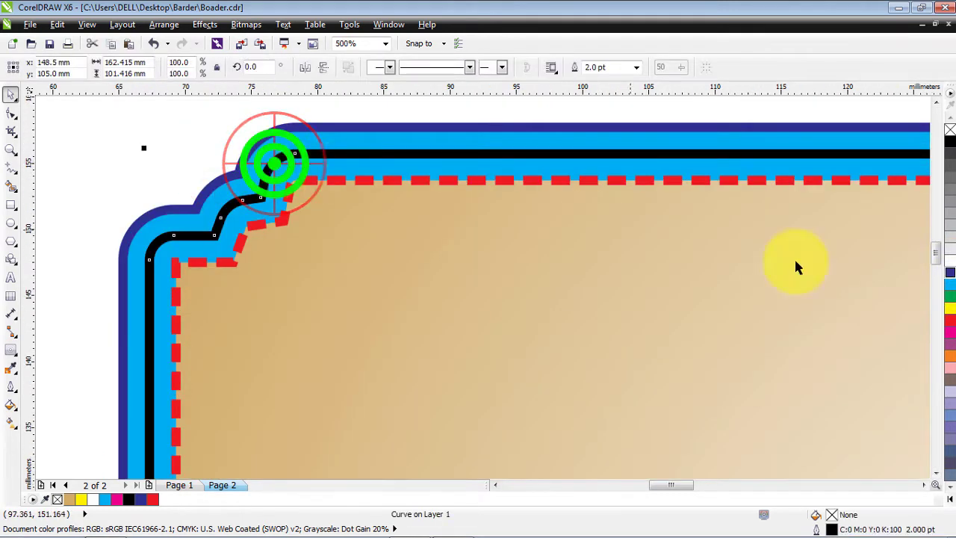
{"action": "right_click", "coordinate": [950, 298]}
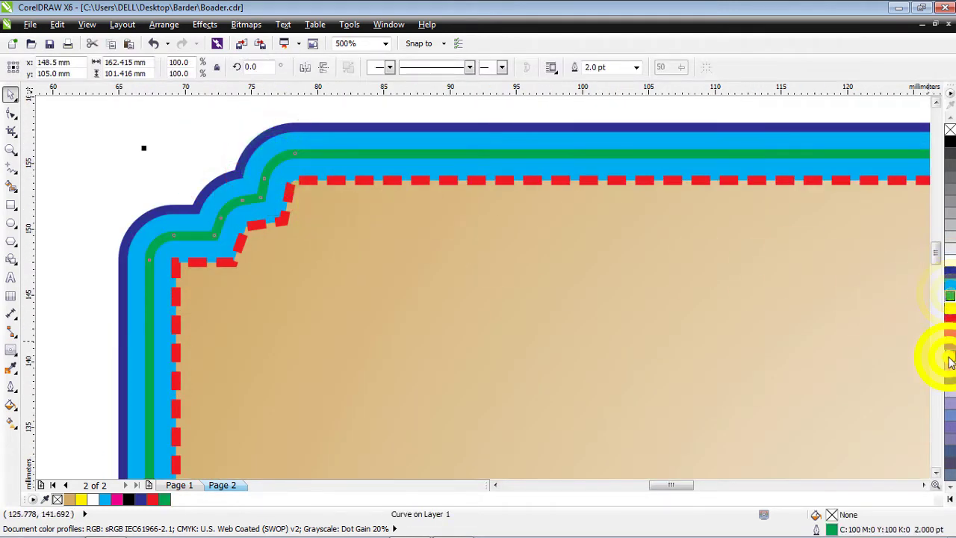
{"action": "scroll", "coordinate": [292, 153], "scroll_direction": "down", "scroll_amount": 6}
{"action": "left_click", "coordinate": [199, 154]}
Step: Scale all three frame curves together to about 125 mm wide and move them to the page's upper-left area
{"action": "left_click_drag", "start_coordinate": [251, 139], "coordinate": [581, 346]}
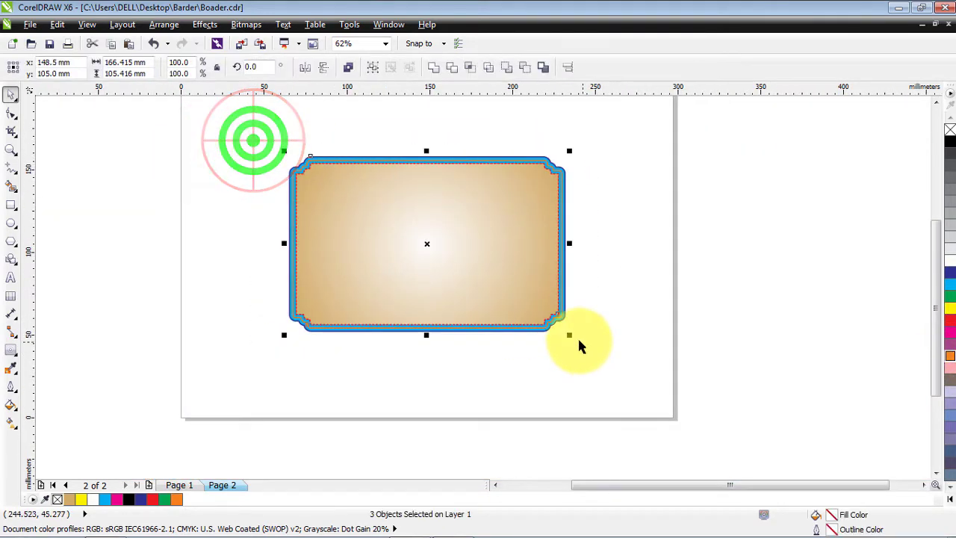
{"action": "scroll", "coordinate": [581, 345], "scroll_direction": "down", "scroll_amount": 2}
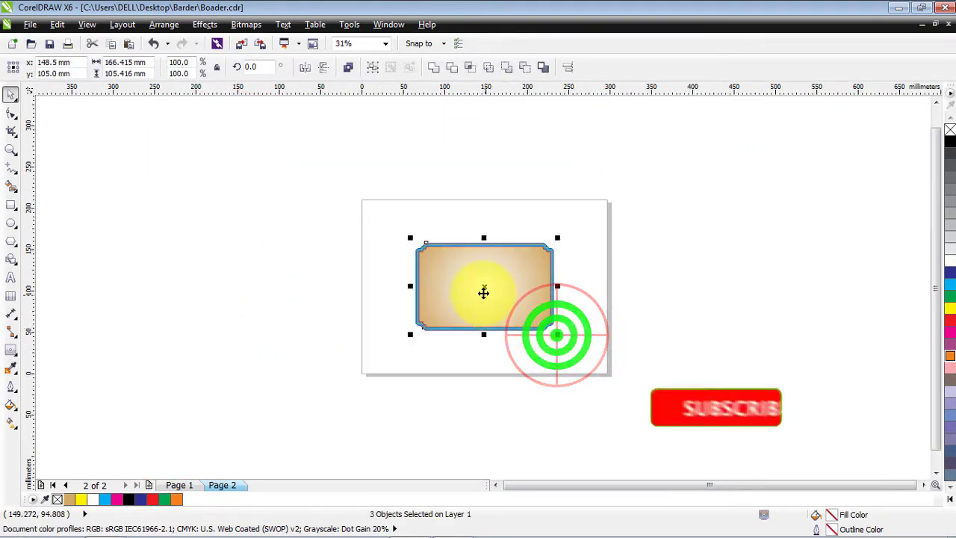
{"action": "left_click_drag", "start_coordinate": [485, 290], "coordinate": [441, 257]}
{"action": "left_click_drag", "start_coordinate": [482, 292], "coordinate": [482, 291]}
Step: Draw a rectangle about 126 by 81 mm beside the finished frame and set its corner type to scalloped
{"action": "scroll", "coordinate": [457, 246], "scroll_direction": "up", "scroll_amount": 4}
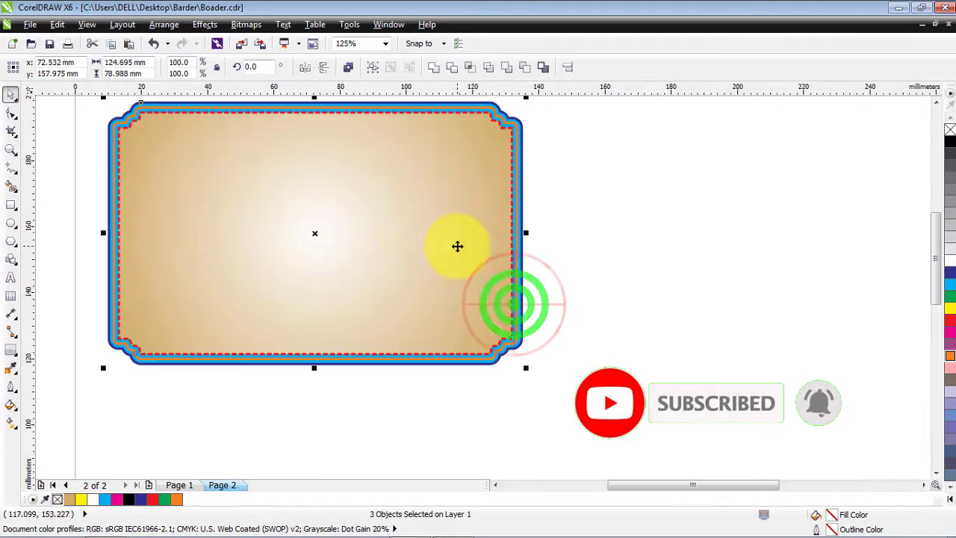
{"action": "scroll", "coordinate": [394, 238], "scroll_direction": "down", "scroll_amount": 1}
{"action": "scroll", "coordinate": [523, 187], "scroll_direction": "up", "scroll_amount": 1}
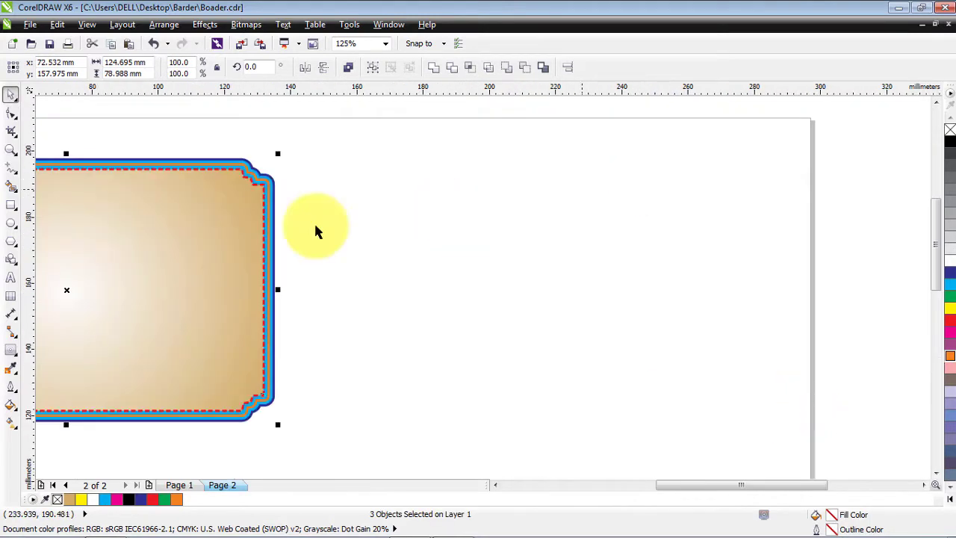
{"action": "left_click", "coordinate": [11, 204]}
{"action": "left_click_drag", "start_coordinate": [342, 165], "coordinate": [759, 434]}
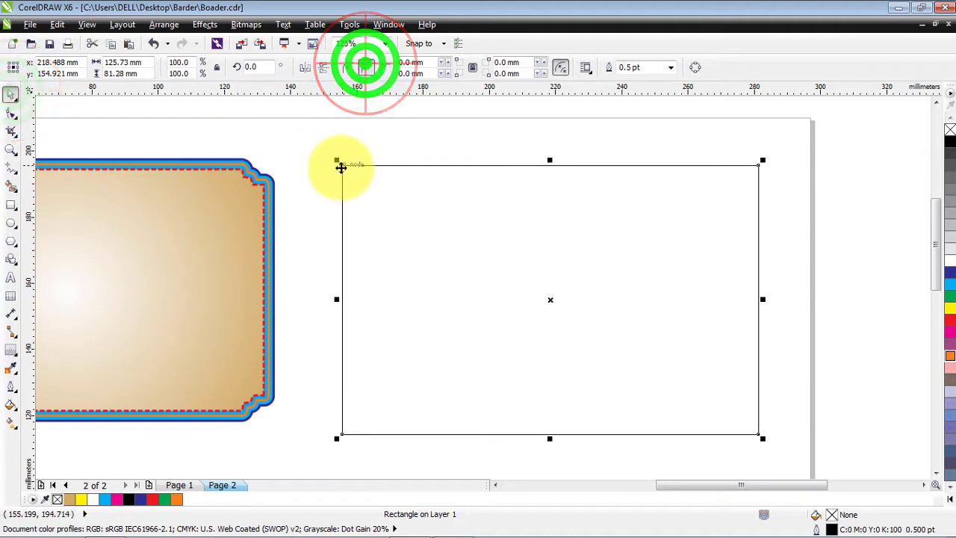
{"action": "left_click", "coordinate": [10, 119]}
{"action": "left_click", "coordinate": [12, 95]}
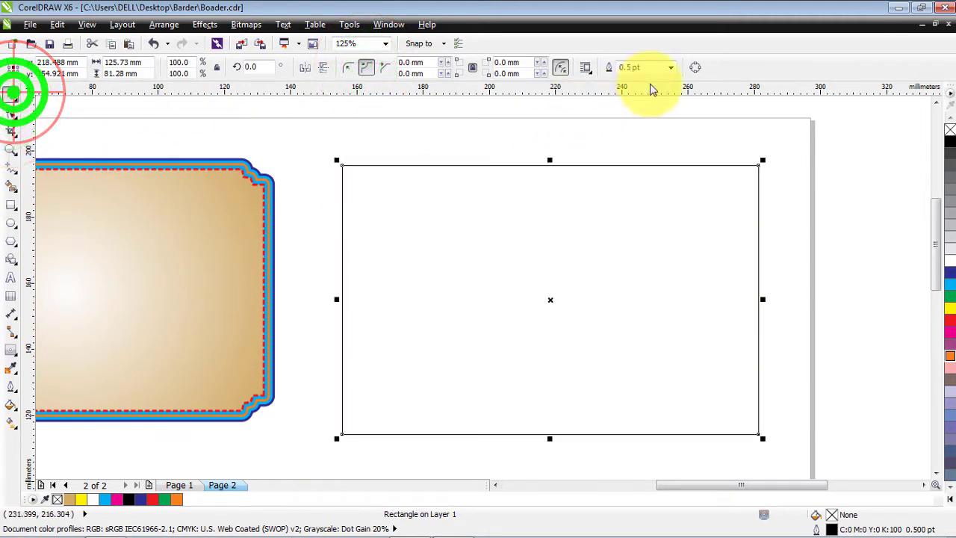
Step: Set the new rectangle's outline to 1.5 pt and scallop its corners to a radius of about 5.08 mm
{"action": "left_click", "coordinate": [671, 68]}
{"action": "left_click", "coordinate": [639, 126]}
{"action": "left_click", "coordinate": [13, 112]}
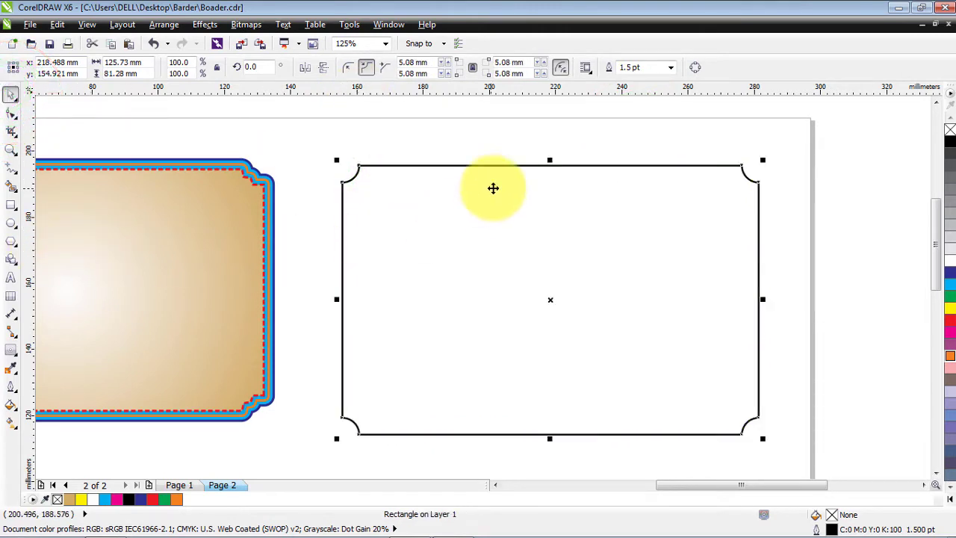
{"action": "left_click_drag", "start_coordinate": [343, 168], "coordinate": [342, 172]}
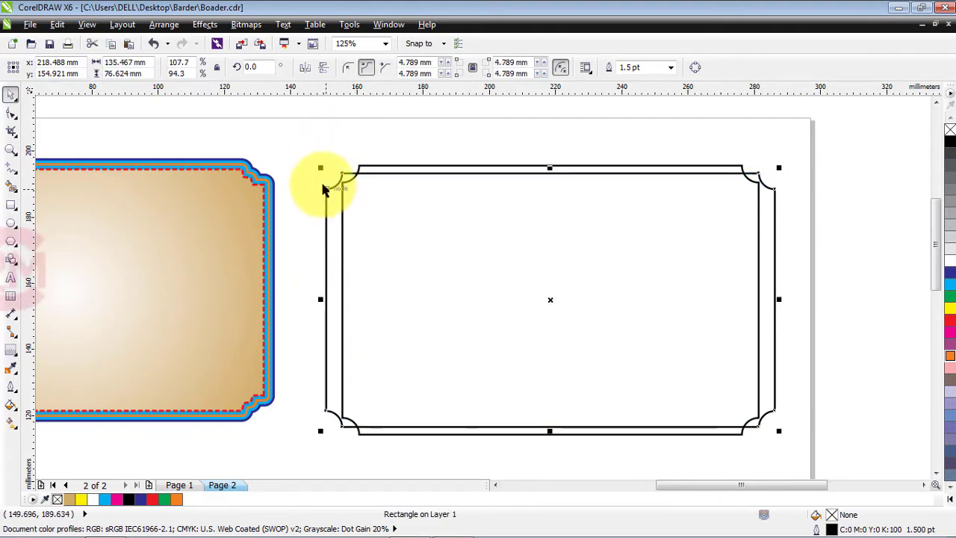
Step: Resize the scalloped rectangle's copy to about 131 by 77 mm and add a third concentric copy about 135 by 71 mm
{"action": "left_click_drag", "start_coordinate": [322, 302], "coordinate": [330, 310]}
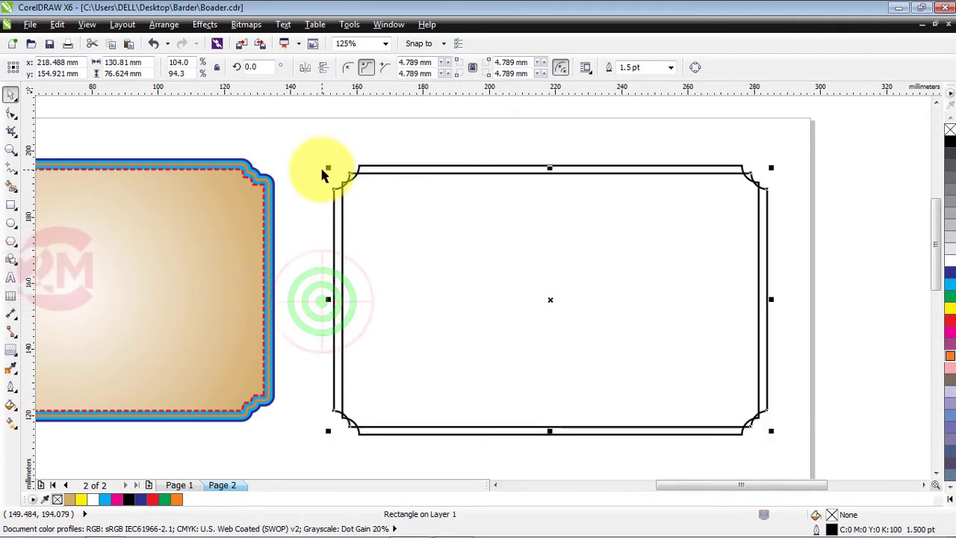
{"action": "mouse_move", "coordinate": [329, 169]}
{"action": "left_mouse_down"}
{"action": "mouse_move", "coordinate": [341, 183]}
{"action": "mouse_move", "coordinate": [336, 176]}
{"action": "left_mouse_up"}
{"action": "right_click", "coordinate": [337, 180]}
{"action": "left_click", "coordinate": [316, 206]}
{"action": "key", "text": "ctrl+z"}
{"action": "left_click_drag", "start_coordinate": [349, 299], "coordinate": [324, 309]}
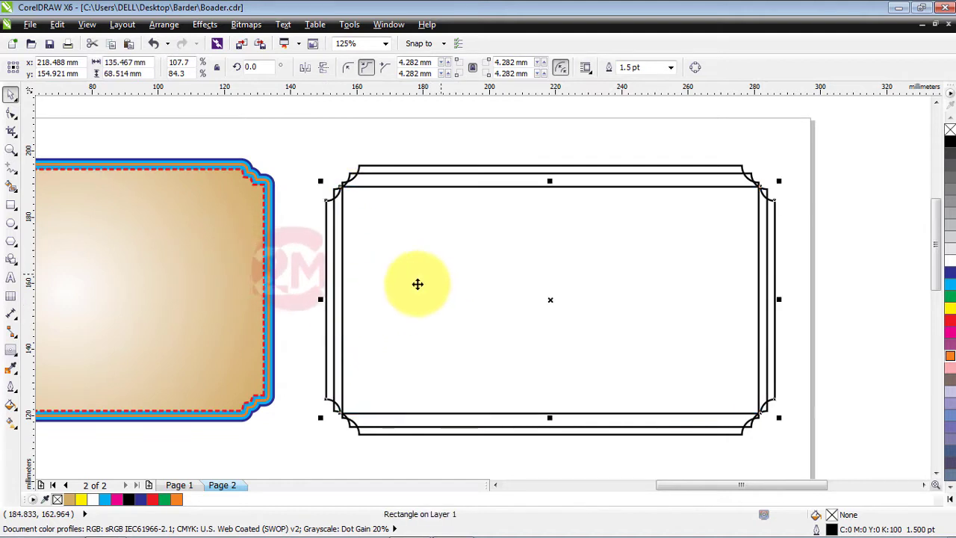
{"action": "scroll", "coordinate": [543, 187], "scroll_direction": "up", "scroll_amount": 2}
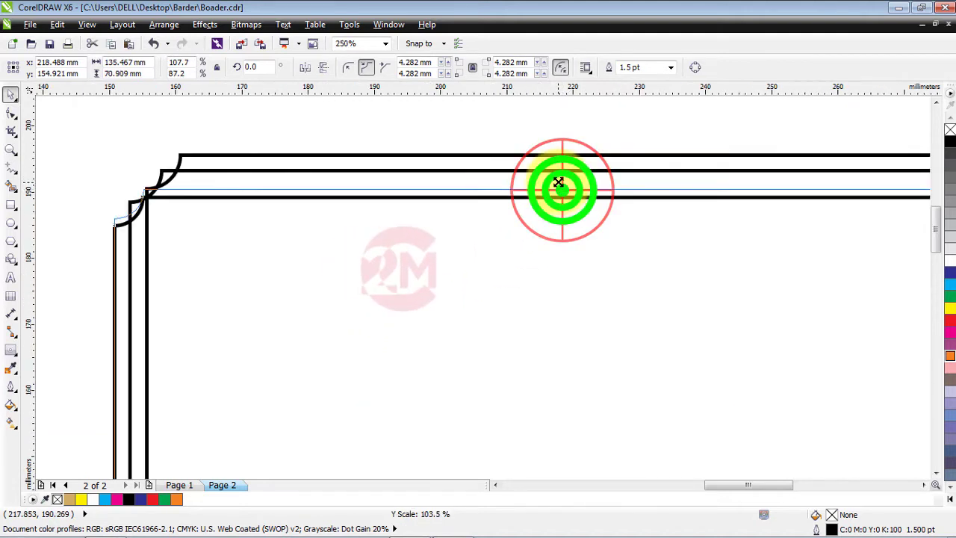
{"action": "left_click_drag", "start_coordinate": [558, 182], "coordinate": [560, 184]}
{"action": "scroll", "coordinate": [518, 219], "scroll_direction": "down", "scroll_amount": 2}
{"action": "scroll", "coordinate": [441, 154], "scroll_direction": "up", "scroll_amount": 1}
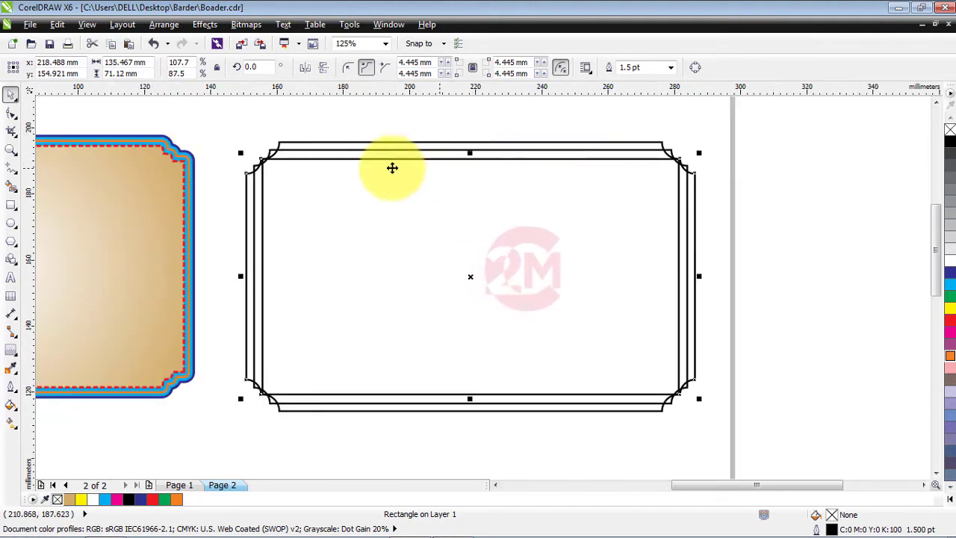
Step: Weld the three overlapping scalloped rectangles into a single stepped-corner curve
{"action": "left_click_drag", "start_coordinate": [213, 117], "coordinate": [732, 416]}
{"action": "left_click", "coordinate": [437, 67]}
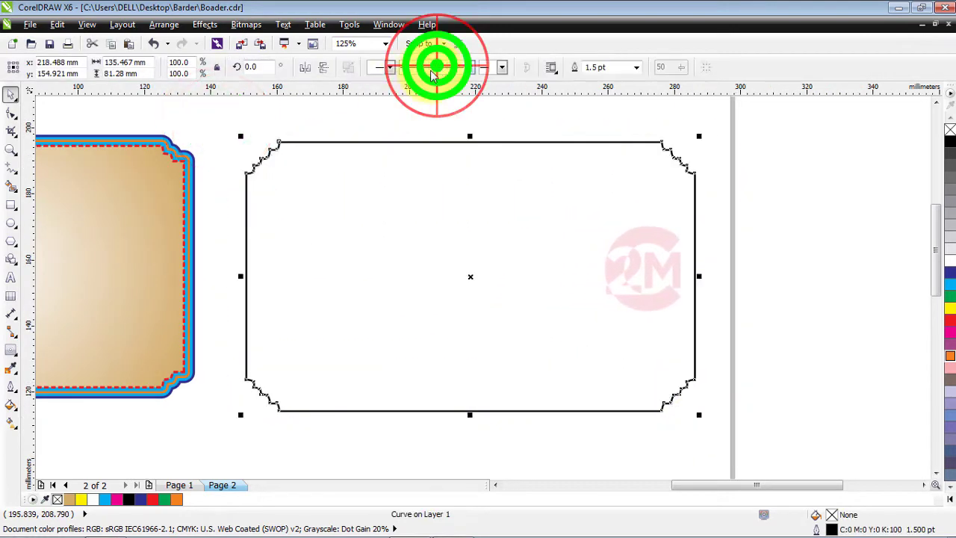
{"action": "left_click", "coordinate": [316, 128]}
Step: Apply an inside contour with 2 steps and a 2.0 mm offset to the welded frame curve
{"action": "left_click", "coordinate": [401, 142]}
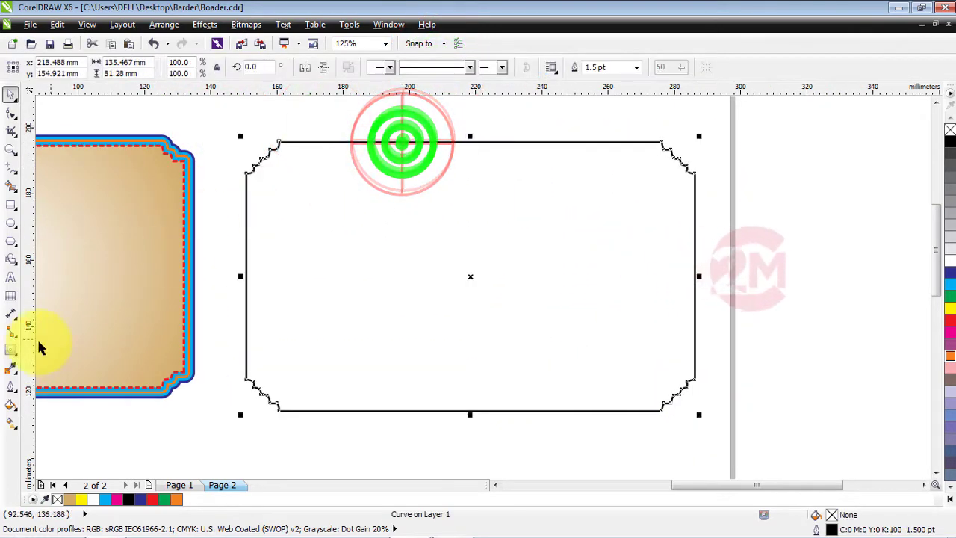
{"action": "left_click", "coordinate": [11, 347]}
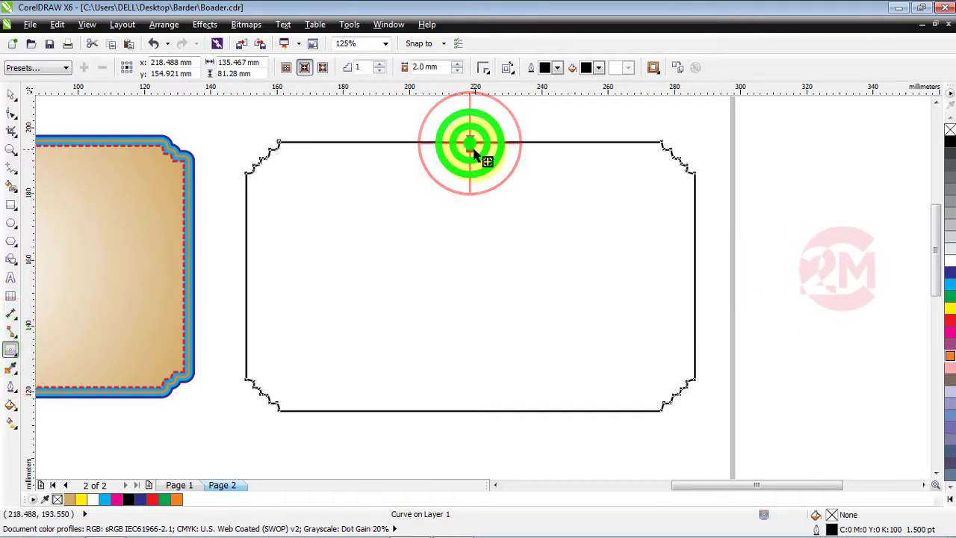
{"action": "left_click_drag", "start_coordinate": [472, 149], "coordinate": [472, 152]}
{"action": "left_click", "coordinate": [446, 117]}
{"action": "left_click", "coordinate": [469, 149]}
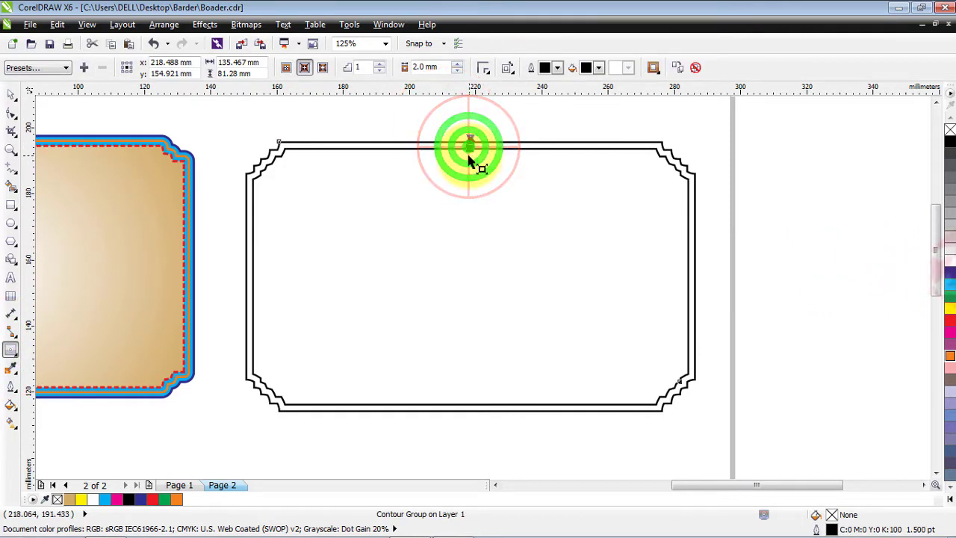
{"action": "scroll", "coordinate": [469, 159], "scroll_direction": "up", "scroll_amount": 2}
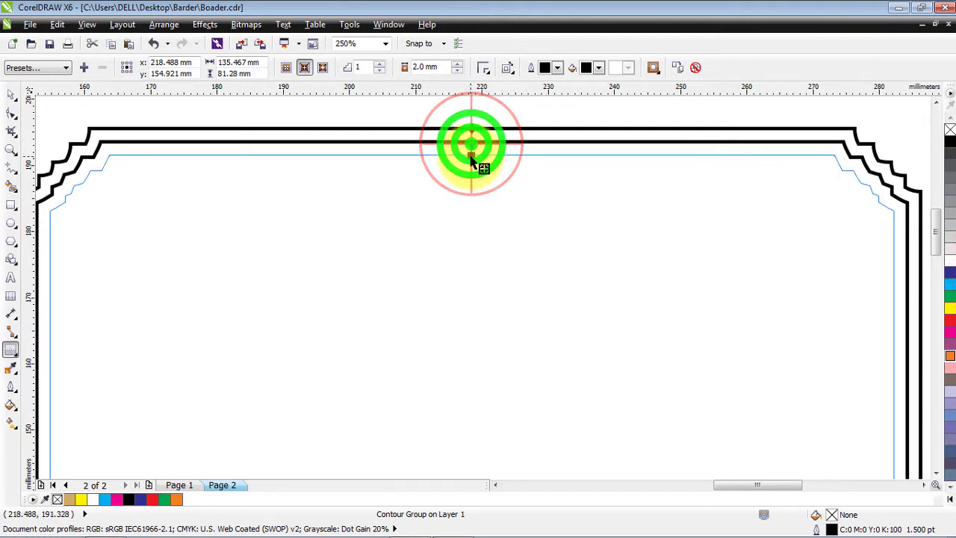
{"action": "scroll", "coordinate": [469, 149], "scroll_direction": "down", "scroll_amount": 1}
{"action": "left_click", "coordinate": [254, 122]}
Step: Break the contour group apart and ungroup the two inner curves into separate objects
{"action": "left_click", "coordinate": [10, 94]}
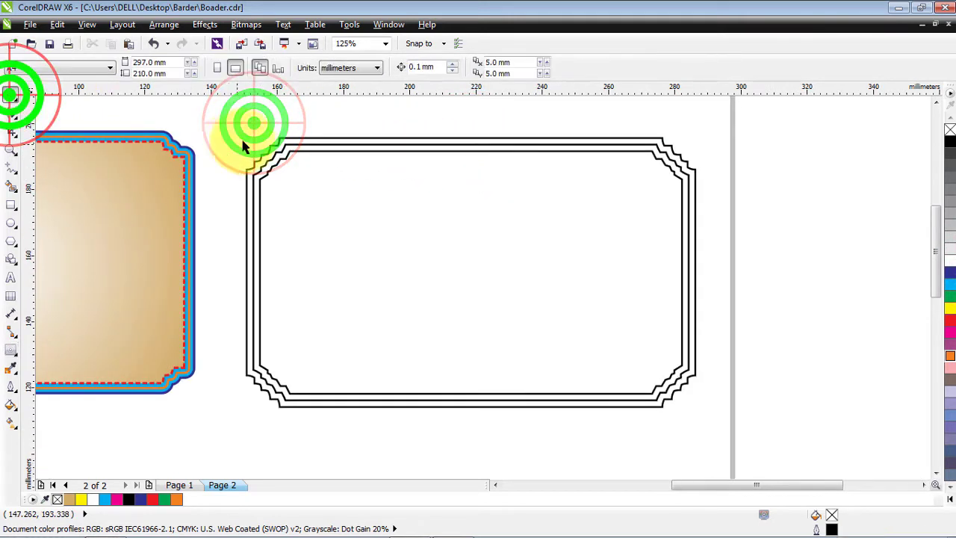
{"action": "left_click_drag", "start_coordinate": [346, 217], "coordinate": [740, 429]}
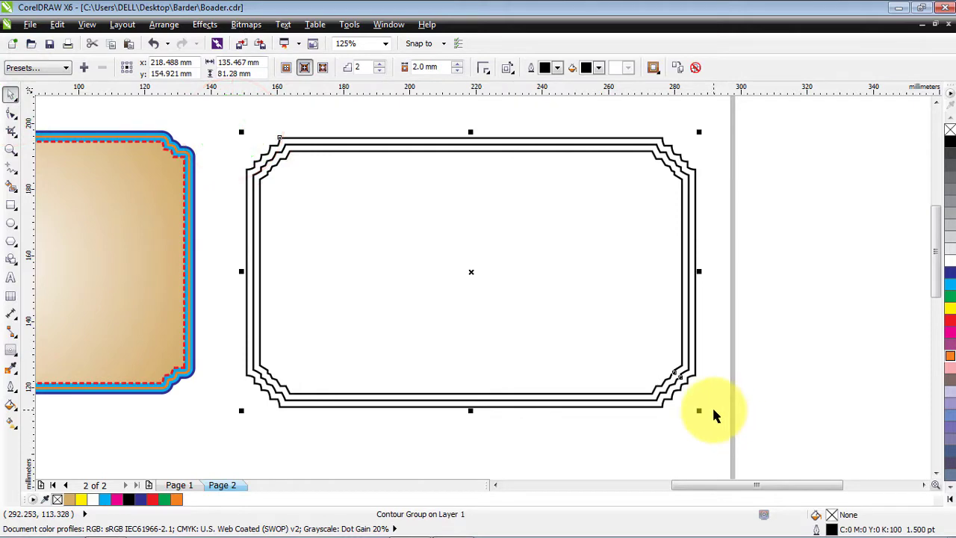
{"action": "left_click", "coordinate": [815, 322]}
{"action": "left_click", "coordinate": [658, 157]}
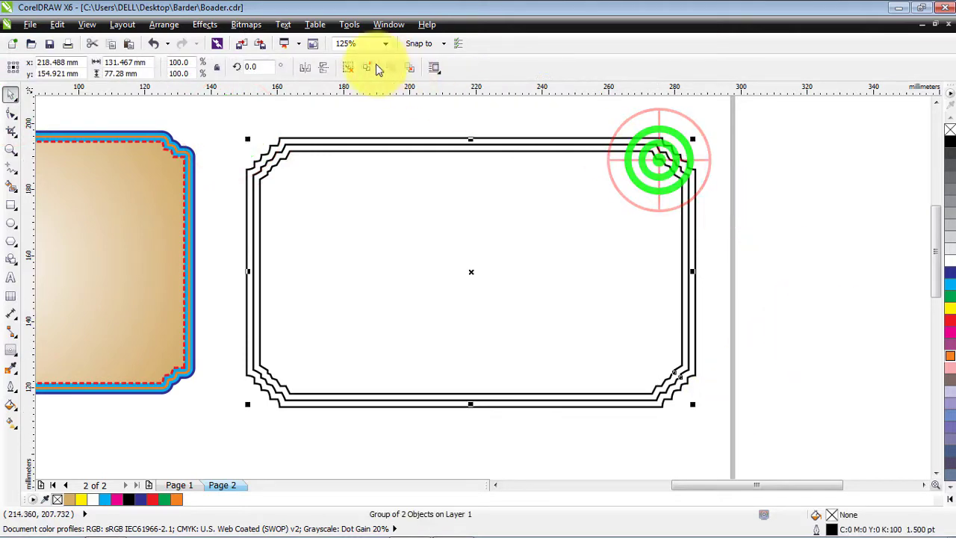
{"action": "left_click", "coordinate": [366, 67]}
{"action": "left_click", "coordinate": [383, 121]}
Step: Fill the innermost frame curve with a uniform CMYK colour of C0 M20 Y60 K20
{"action": "left_click", "coordinate": [421, 149]}
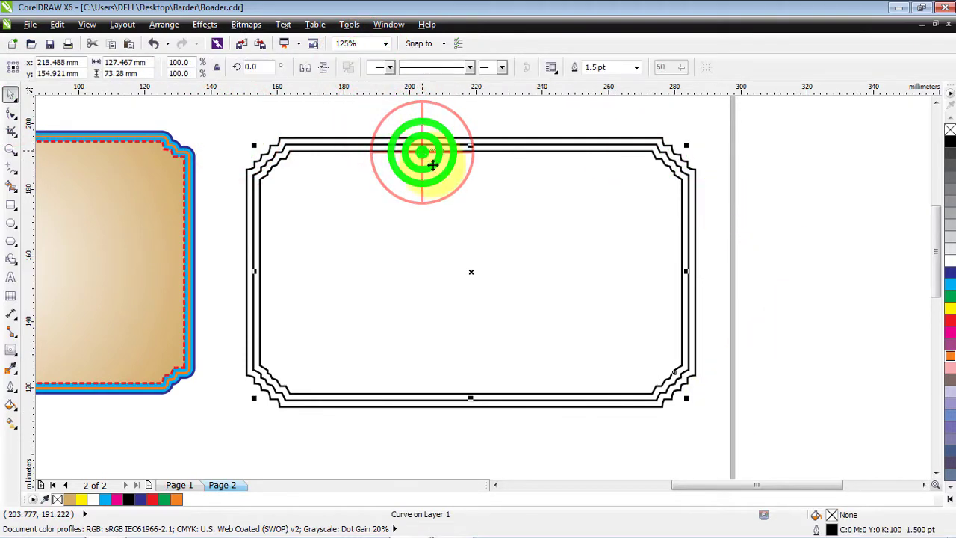
{"action": "double_click", "coordinate": [816, 515]}
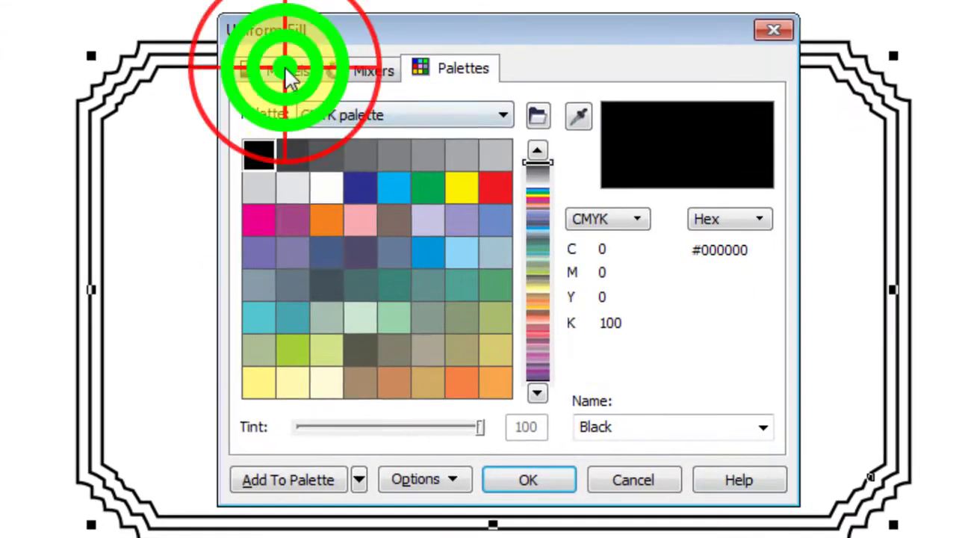
{"action": "left_click", "coordinate": [288, 75]}
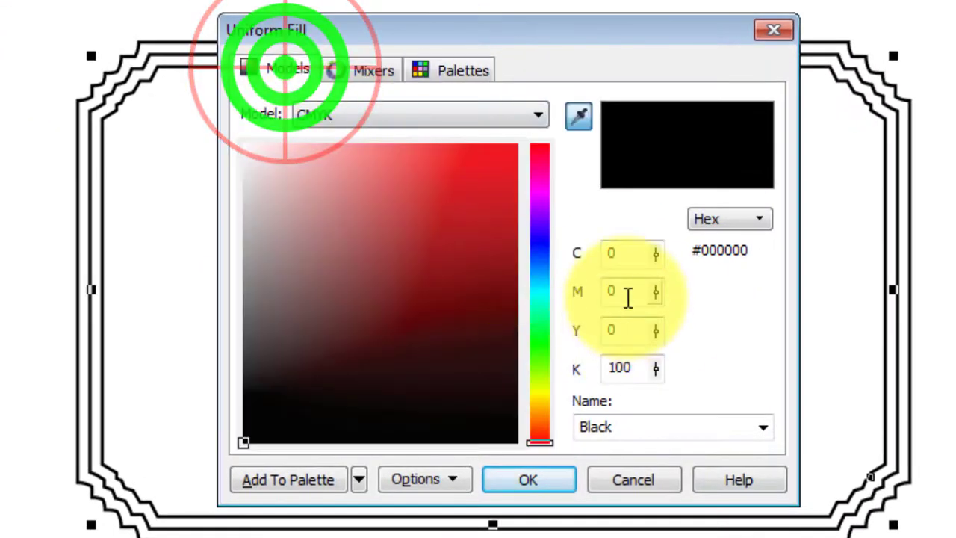
{"action": "left_click", "coordinate": [628, 292]}
{"action": "type", "text": "20"}
{"action": "key", "text": "Tab"}
{"action": "type", "text": "60"}
{"action": "key", "text": "Tab"}
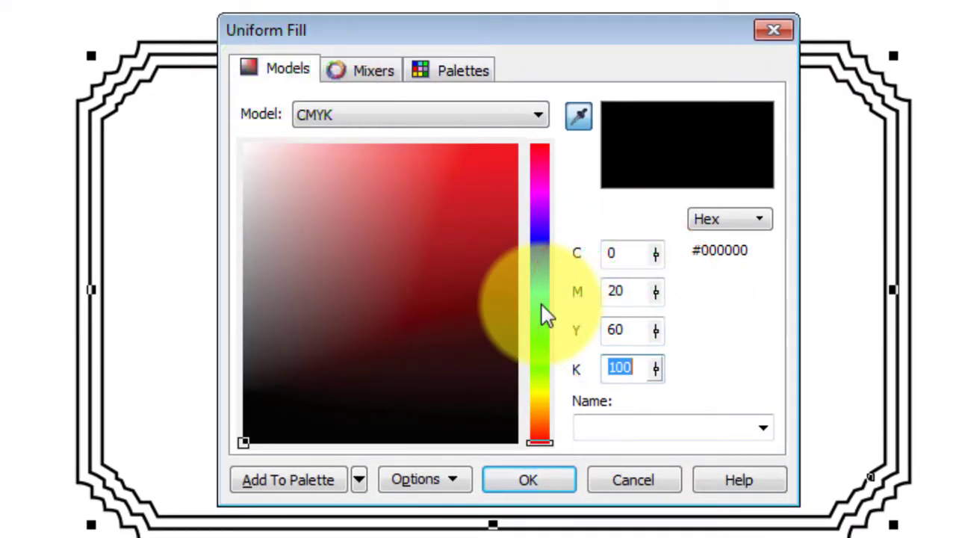
{"action": "type", "text": "20"}
{"action": "key", "text": "Return"}
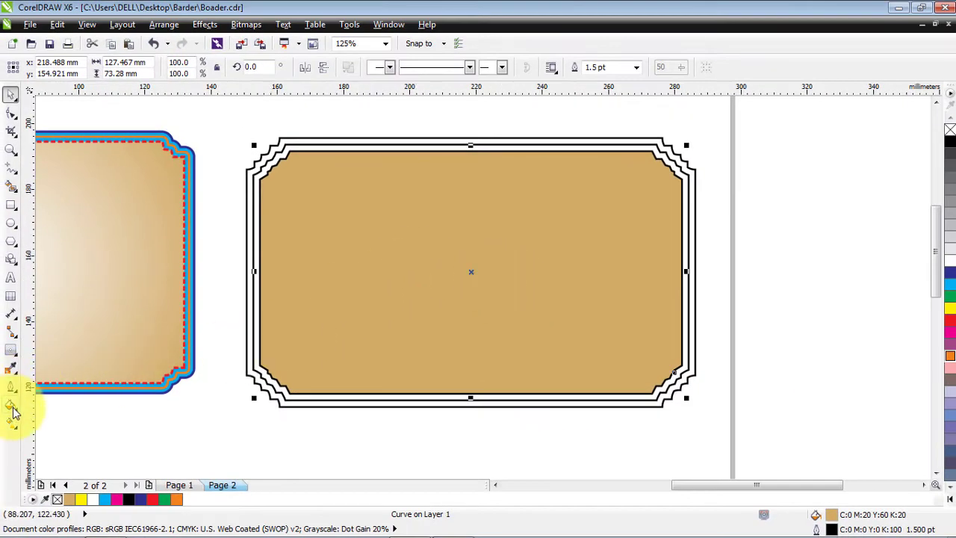
Step: Apply a two-color radial fountain fill from tan to white to the innermost curve
{"action": "left_click", "coordinate": [15, 413]}
{"action": "left_click", "coordinate": [56, 419]}
{"action": "left_click", "coordinate": [411, 165]}
{"action": "left_click", "coordinate": [396, 179]}
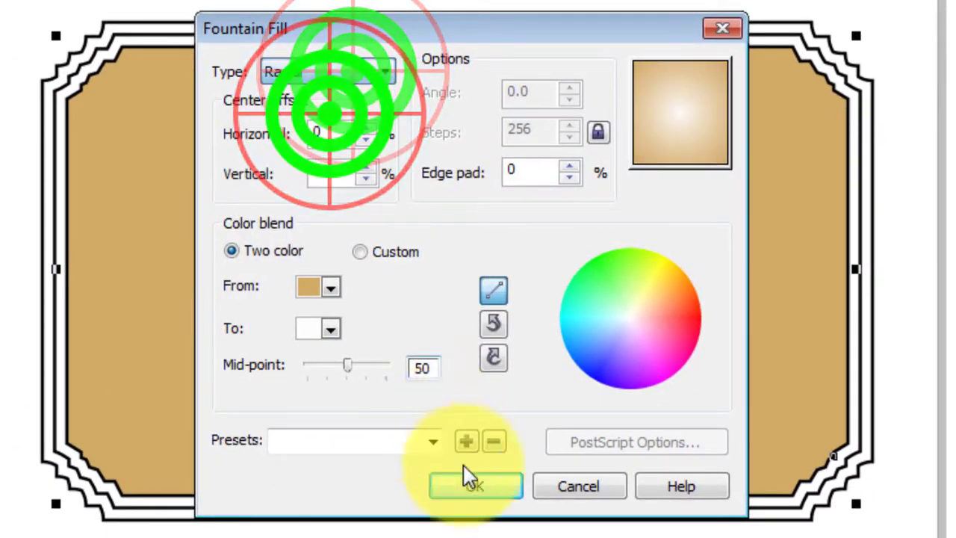
{"action": "left_click", "coordinate": [472, 486]}
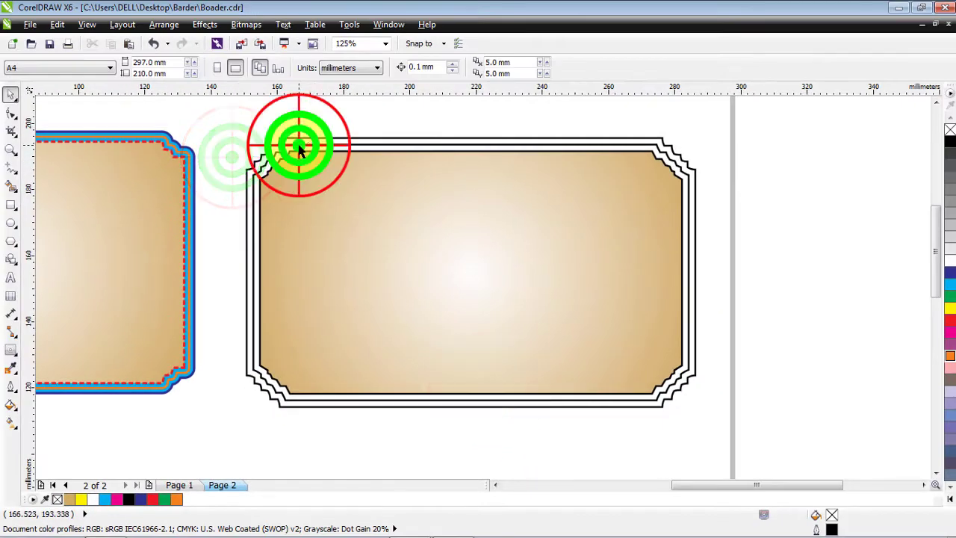
Step: Fill the middle frame curve with pink (C0 M40 Y20 K0) and give it a dashed outline style
{"action": "left_click", "coordinate": [298, 149]}
{"action": "left_click", "coordinate": [950, 365]}
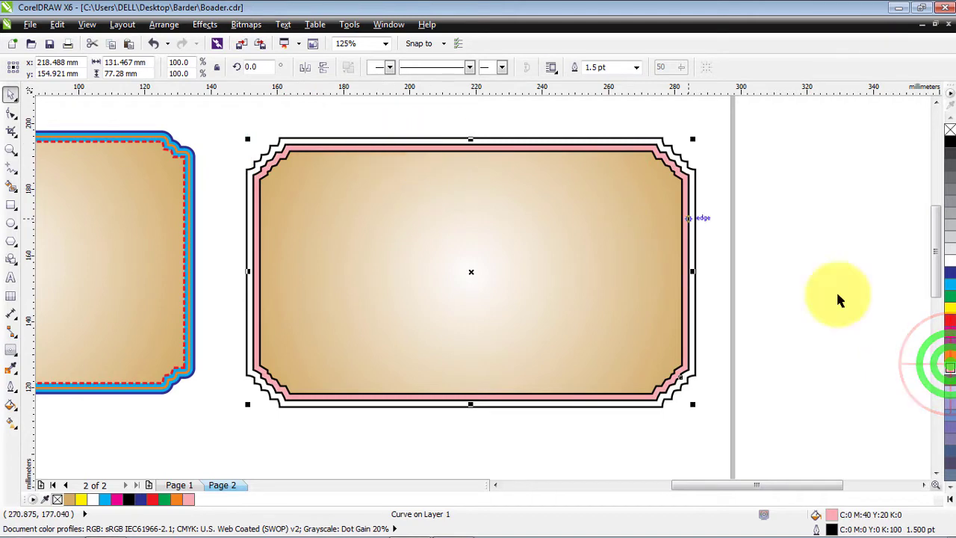
{"action": "left_click", "coordinate": [469, 67]}
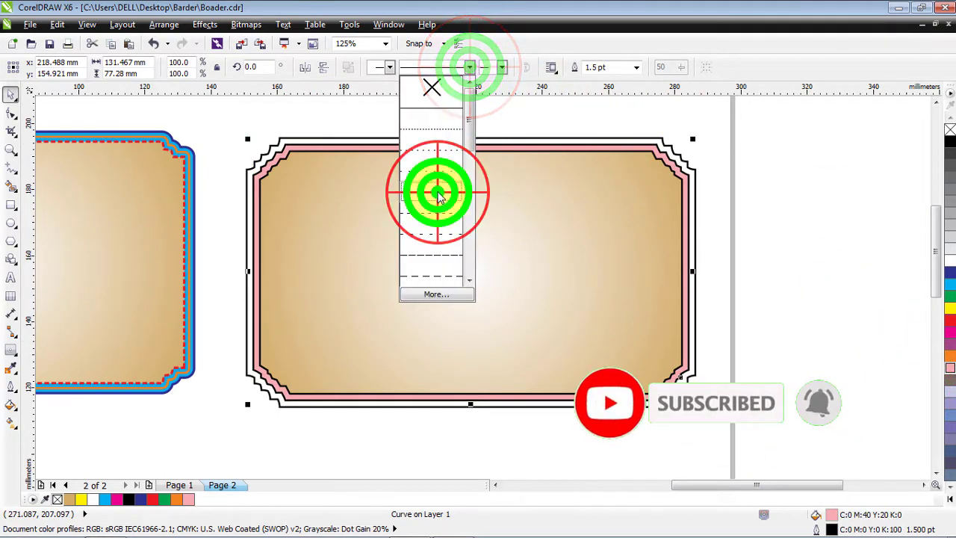
{"action": "left_click", "coordinate": [437, 194]}
{"action": "left_click", "coordinate": [241, 135]}
Step: Fill the outermost frame curve with dark blue (C100 M100) and set its outline to cyan (C100)
{"action": "scroll", "coordinate": [310, 156], "scroll_direction": "up", "scroll_amount": 2}
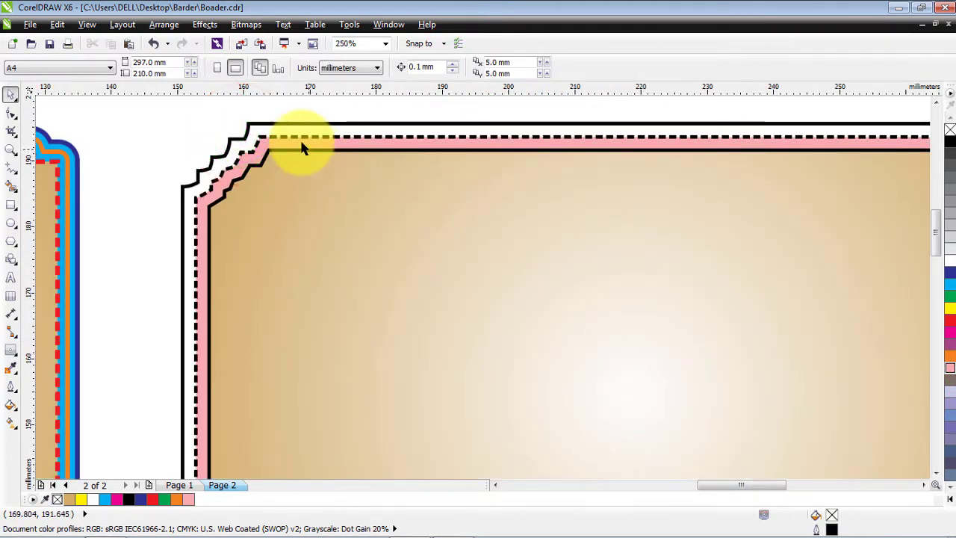
{"action": "left_click", "coordinate": [290, 124]}
{"action": "left_click", "coordinate": [949, 276]}
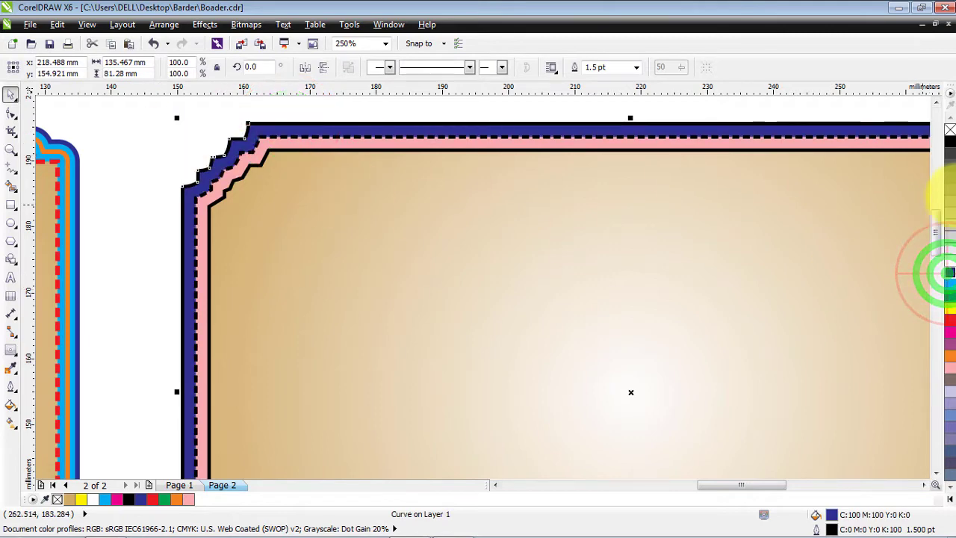
{"action": "left_click", "coordinate": [175, 149]}
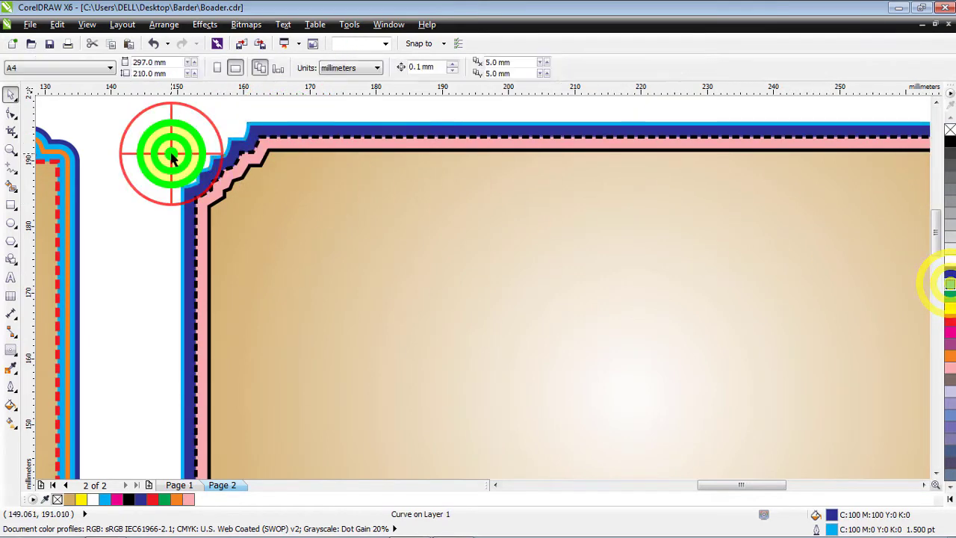
{"action": "scroll", "coordinate": [555, 142], "scroll_direction": "down", "scroll_amount": 2}
{"action": "scroll", "coordinate": [515, 183], "scroll_direction": "down", "scroll_amount": 1}
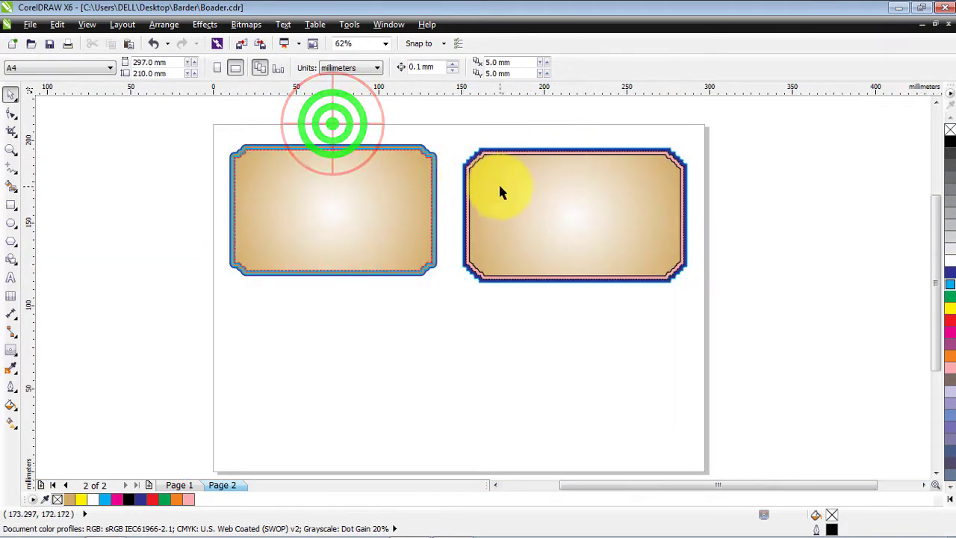
{"action": "scroll", "coordinate": [466, 145], "scroll_direction": "up", "scroll_amount": 2}
{"action": "scroll", "coordinate": [357, 140], "scroll_direction": "down", "scroll_amount": 2}
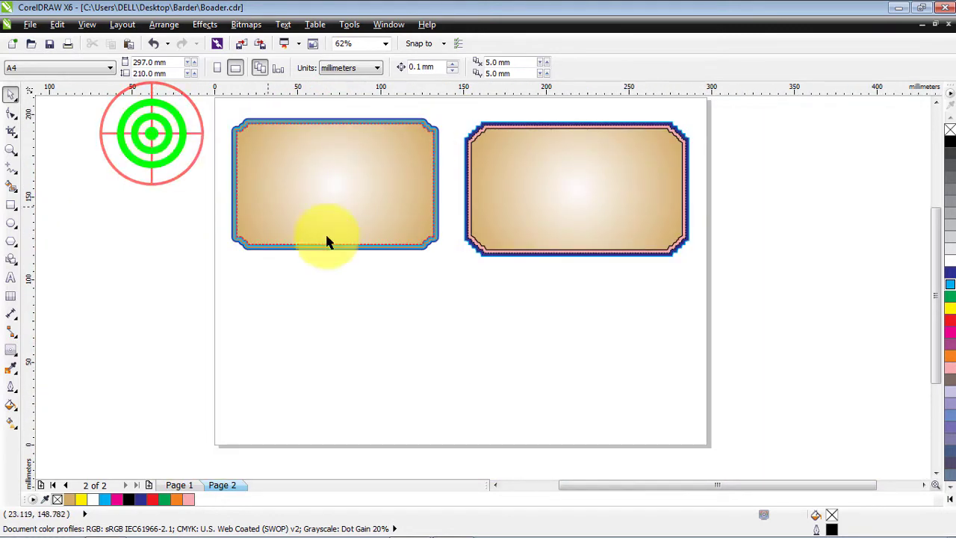
{"action": "scroll", "coordinate": [454, 441], "scroll_direction": "up", "scroll_amount": 1}
{"action": "scroll", "coordinate": [452, 403], "scroll_direction": "down", "scroll_amount": 1}
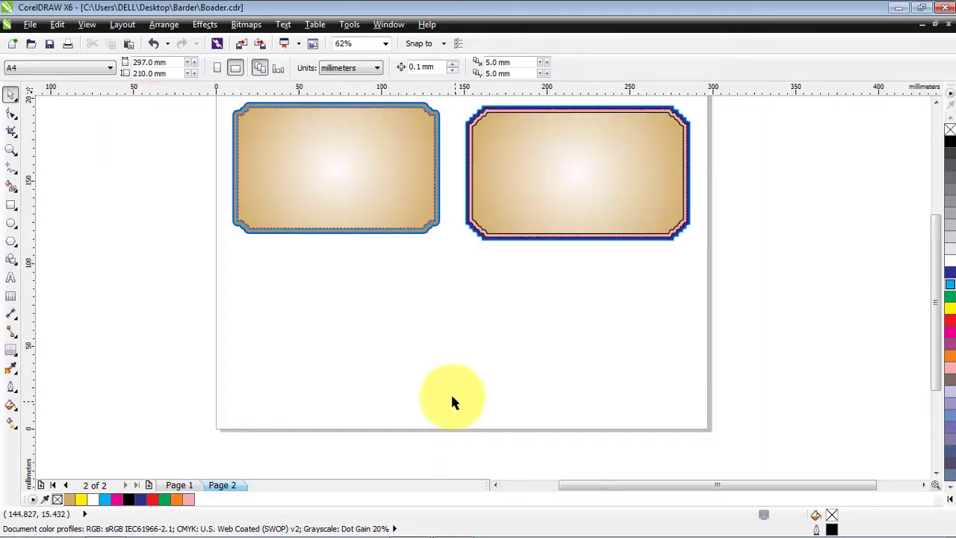
Step: Draw a rectangle below the two frames, size it to 100 by 100 mm and set its outline to 1.5 pt
{"action": "left_click", "coordinate": [10, 209]}
{"action": "left_click_drag", "start_coordinate": [381, 274], "coordinate": [526, 407]}
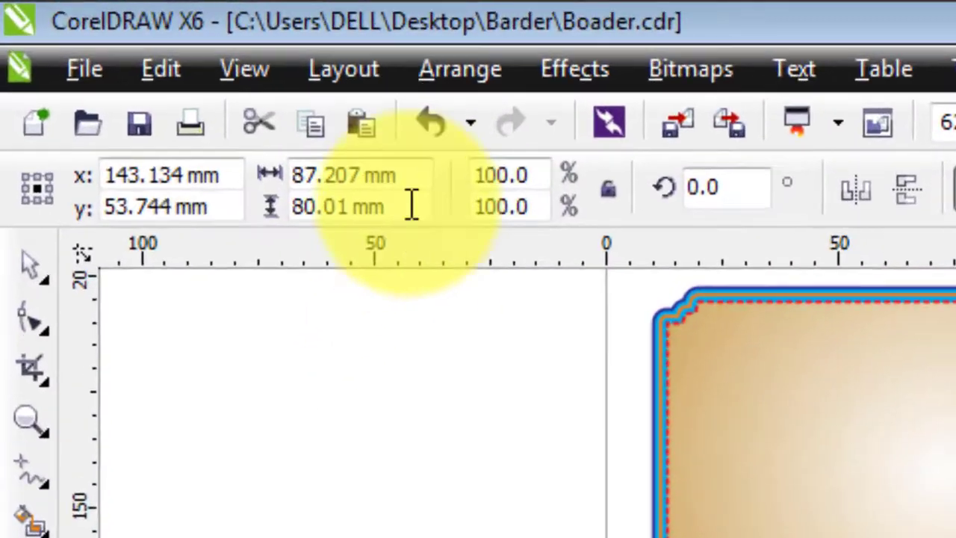
{"action": "double_click", "coordinate": [402, 178]}
{"action": "type", "text": "100"}
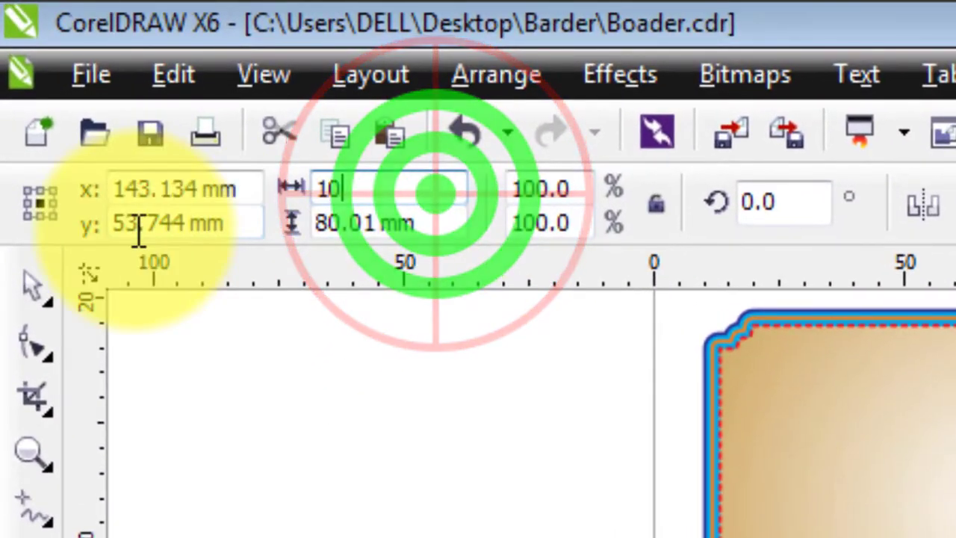
{"action": "type", "text": "100"}
{"action": "key", "text": "Return"}
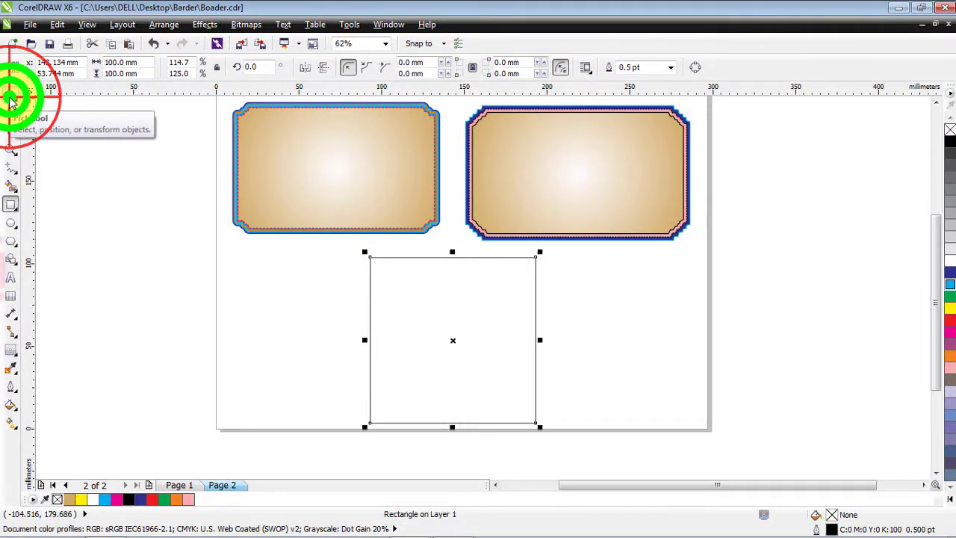
{"action": "left_click", "coordinate": [670, 67]}
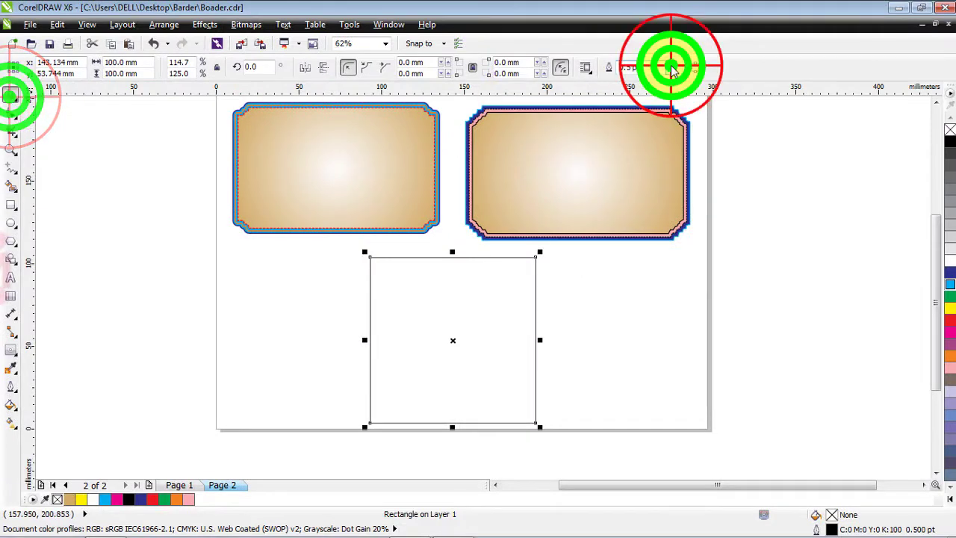
{"action": "left_click", "coordinate": [640, 119]}
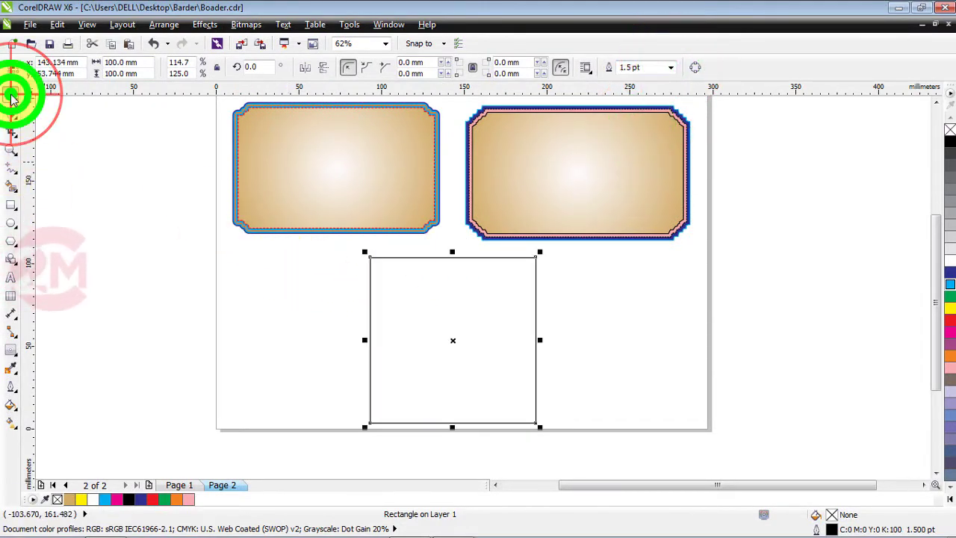
Step: Convert the 100 mm square to curves and turn all of its straight segments into curve segments
{"action": "key", "text": "ctrl+q"}
{"action": "left_click", "coordinate": [11, 112]}
{"action": "left_click", "coordinate": [429, 257]}
{"action": "left_click", "coordinate": [537, 258]}
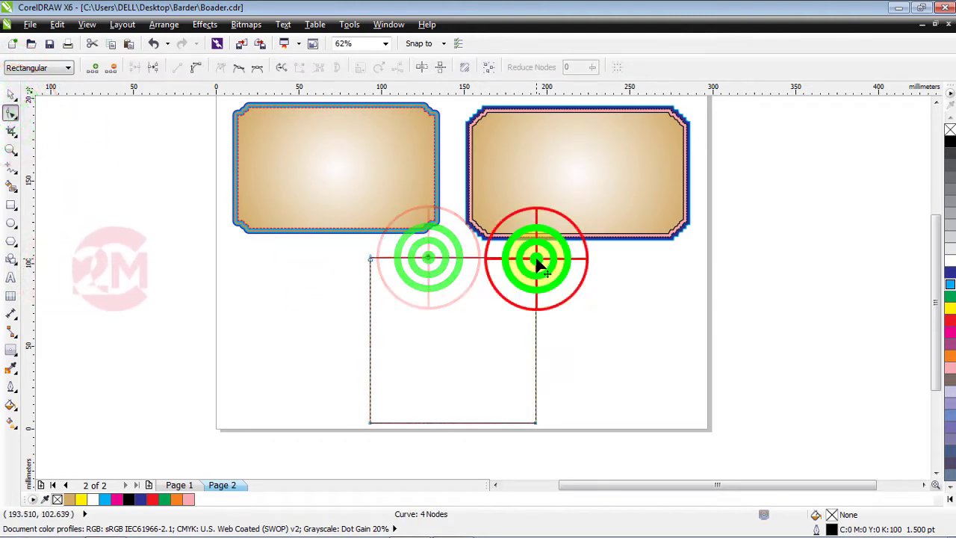
{"action": "left_click", "coordinate": [448, 241]}
{"action": "left_click_drag", "start_coordinate": [358, 248], "coordinate": [554, 408]}
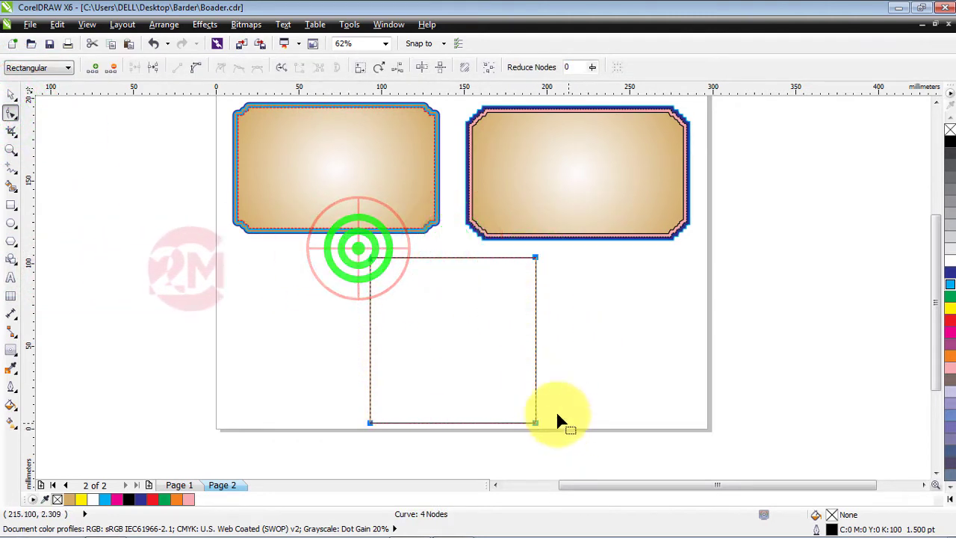
{"action": "left_click", "coordinate": [189, 67]}
Step: Move the square's upper-right node diagonally inward toward the lower-left corner to shape a curved, L-shaped corner piece
{"action": "left_click", "coordinate": [500, 251]}
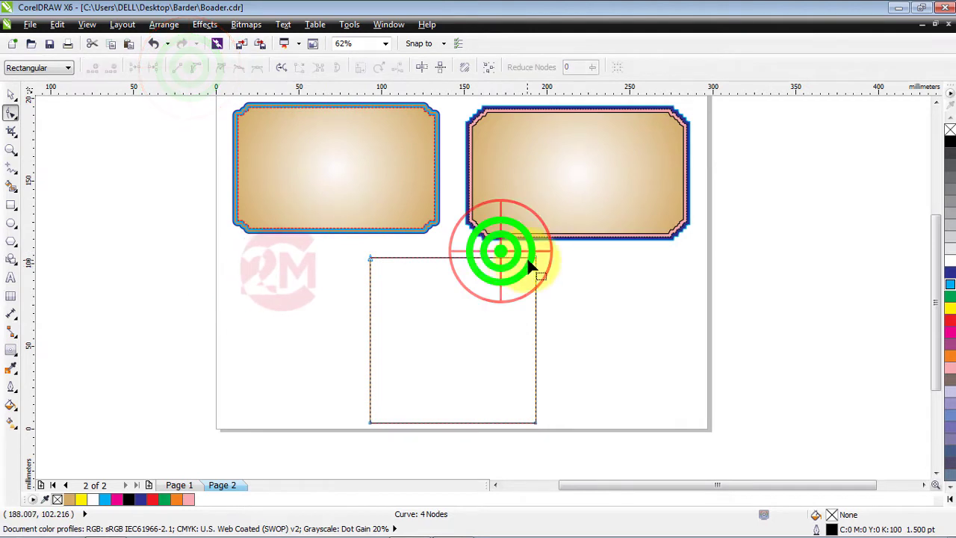
{"action": "left_click", "coordinate": [536, 258]}
{"action": "left_click_drag", "start_coordinate": [408, 242], "coordinate": [562, 394]}
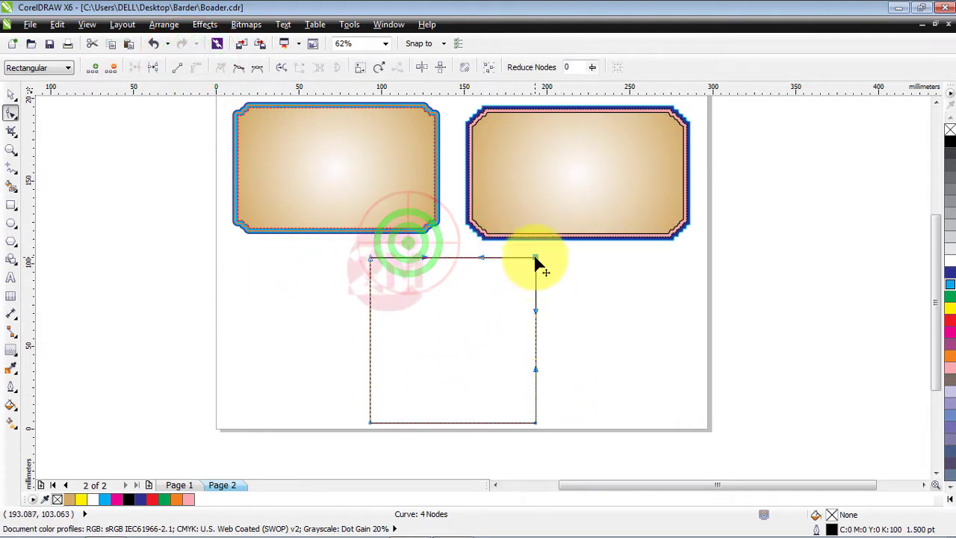
{"action": "left_click_drag", "start_coordinate": [535, 259], "coordinate": [433, 359]}
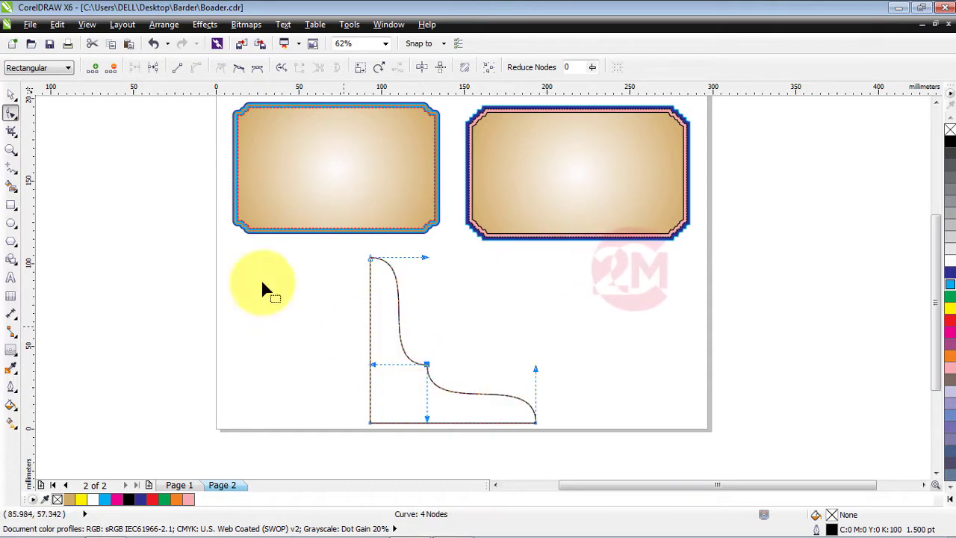
Step: Add a one-step inside contour of about 2 mm to the L-shaped corner piece
{"action": "left_click", "coordinate": [10, 97]}
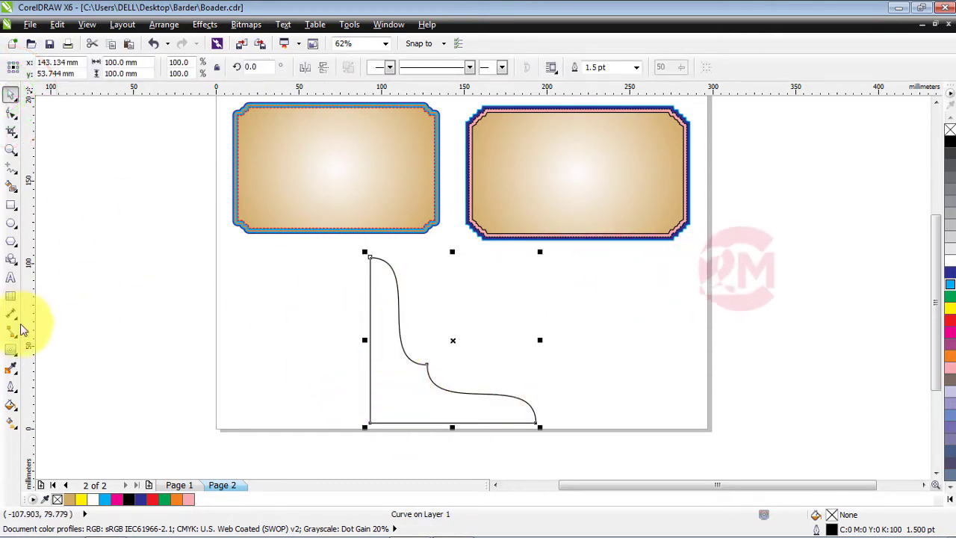
{"action": "left_click", "coordinate": [11, 349]}
{"action": "left_click", "coordinate": [366, 257]}
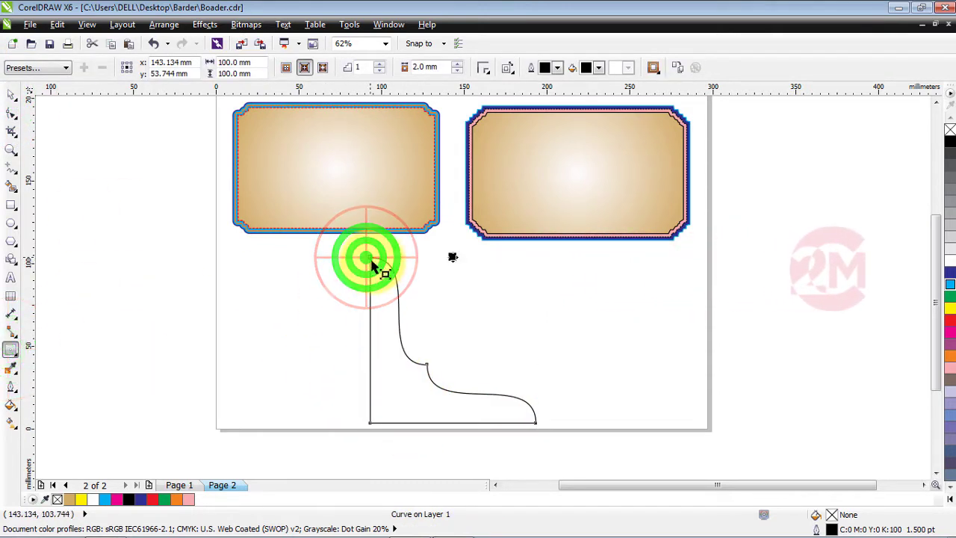
{"action": "scroll", "coordinate": [372, 423], "scroll_direction": "up", "scroll_amount": 2}
{"action": "left_click_drag", "start_coordinate": [371, 261], "coordinate": [696, 410]}
{"action": "scroll", "coordinate": [426, 371], "scroll_direction": "down", "scroll_amount": 2}
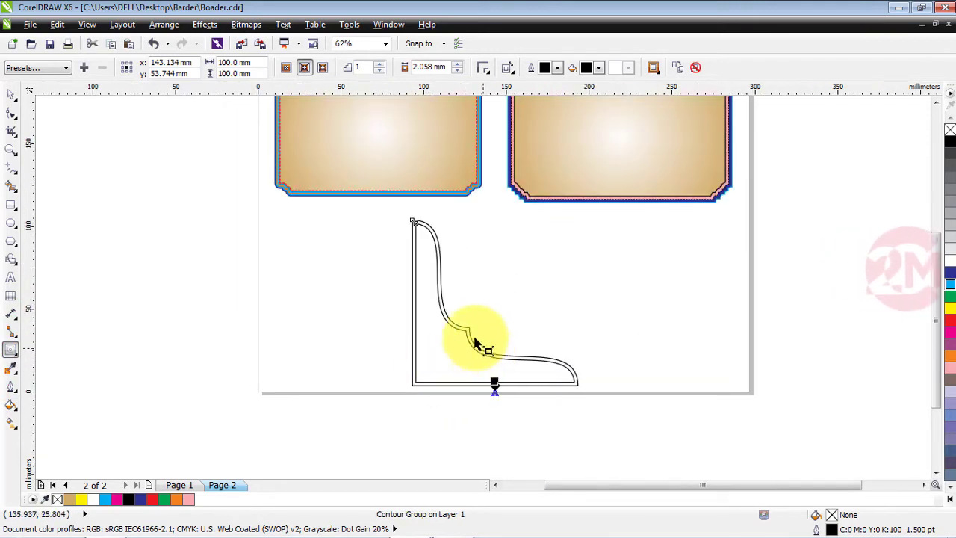
Step: Break the corner piece's contour group apart into separate inner and outer curves
{"action": "left_click", "coordinate": [12, 97]}
{"action": "left_click", "coordinate": [309, 246]}
{"action": "scroll", "coordinate": [460, 344], "scroll_direction": "up", "scroll_amount": 2}
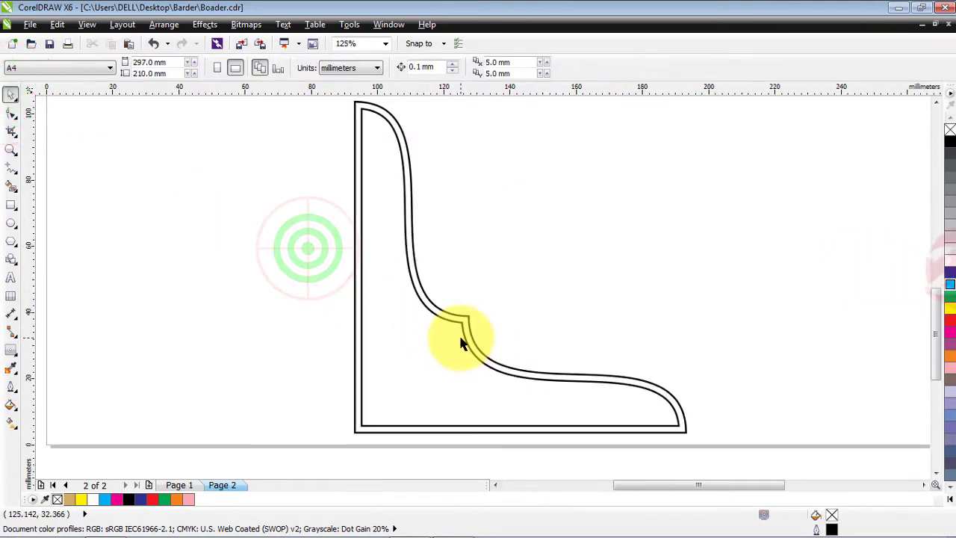
{"action": "left_click", "coordinate": [464, 341]}
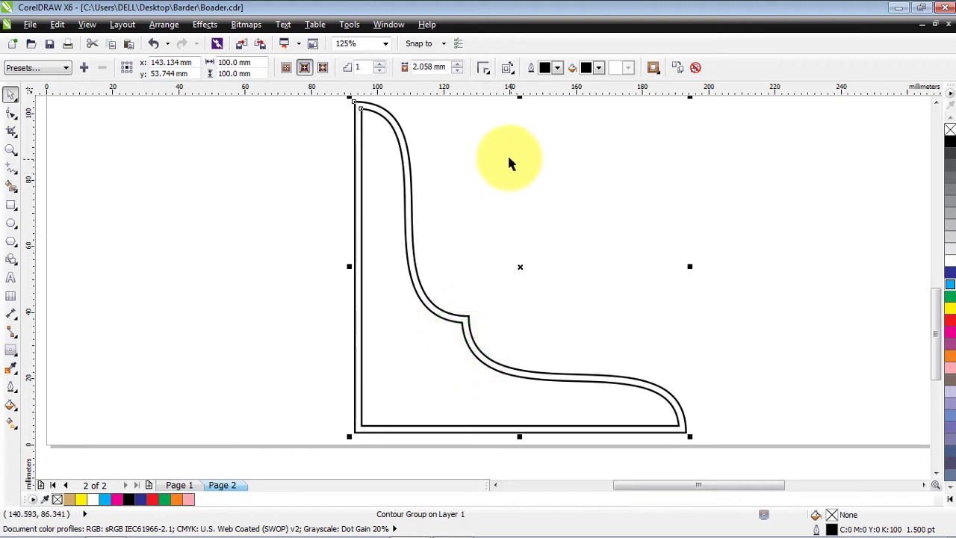
{"action": "key", "text": "ctrl+k"}
{"action": "left_click", "coordinate": [314, 200]}
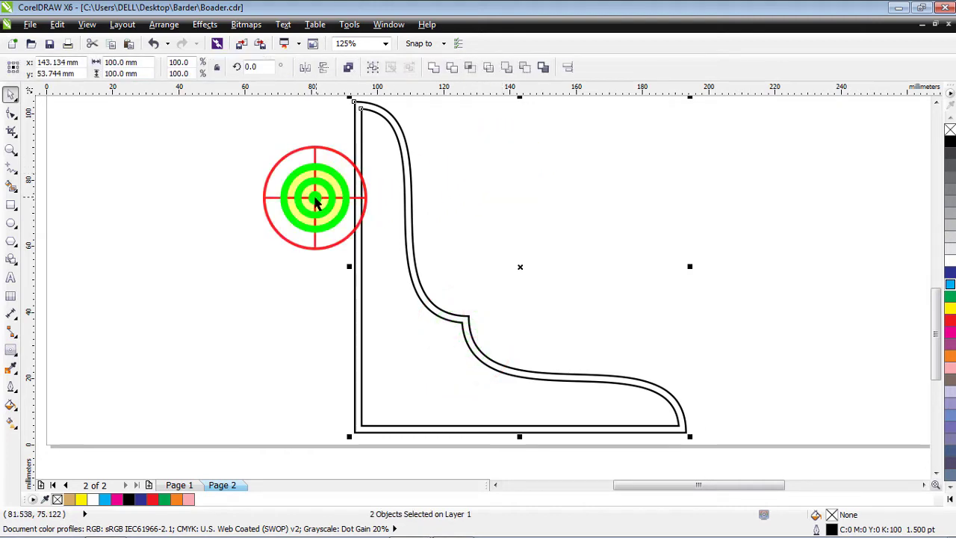
Step: Fill the inner curve of the corner piece with uniform tan, C0 M20 Y60 K20
{"action": "left_click", "coordinate": [396, 133]}
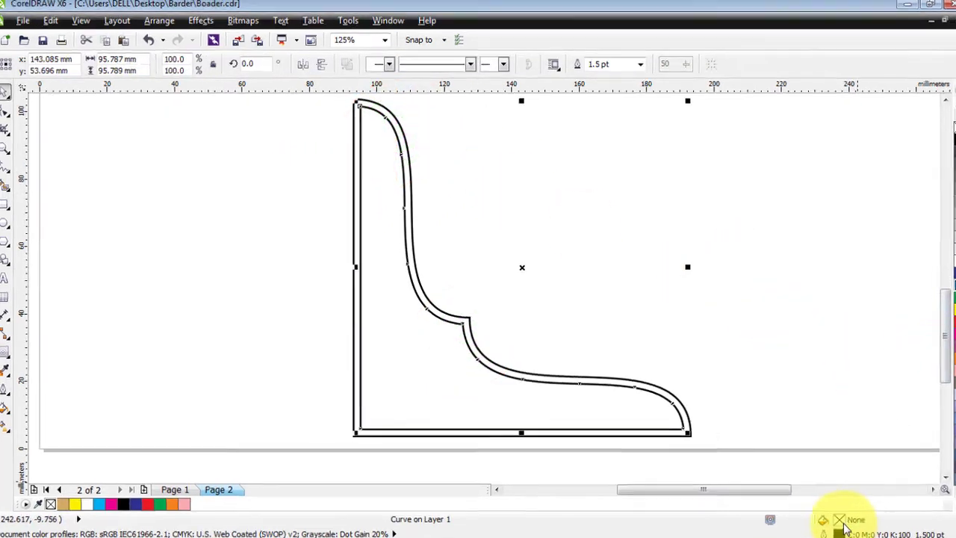
{"action": "double_click", "coordinate": [831, 515]}
{"action": "left_click", "coordinate": [357, 151]}
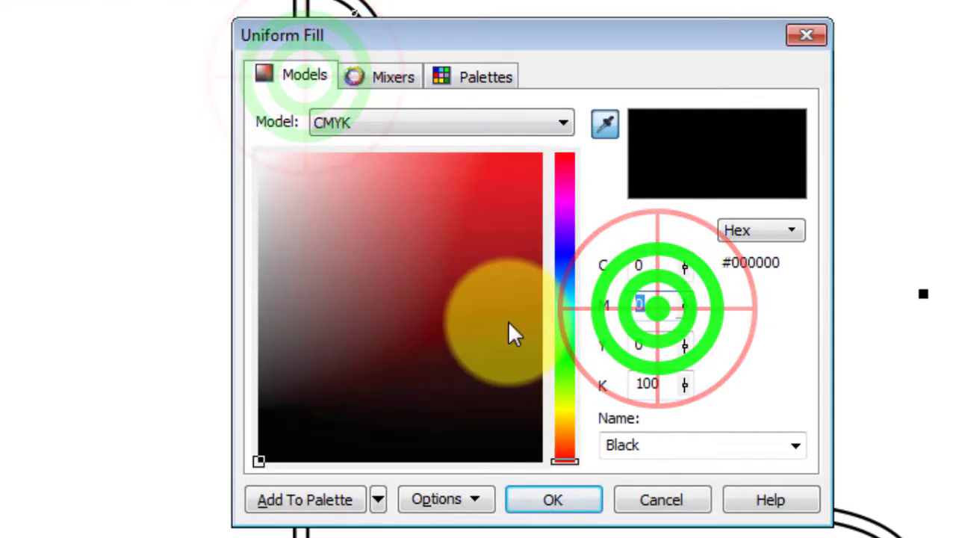
{"action": "type", "text": "20"}
{"action": "key", "text": "Tab"}
{"action": "type", "text": "60"}
{"action": "key", "text": "Tab"}
{"action": "type", "text": "20"}
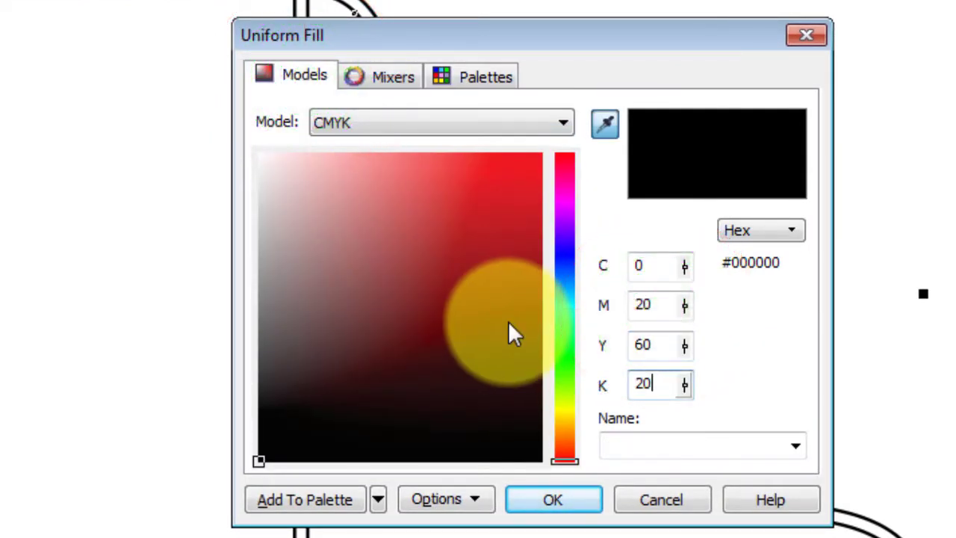
{"action": "key", "text": "Return"}
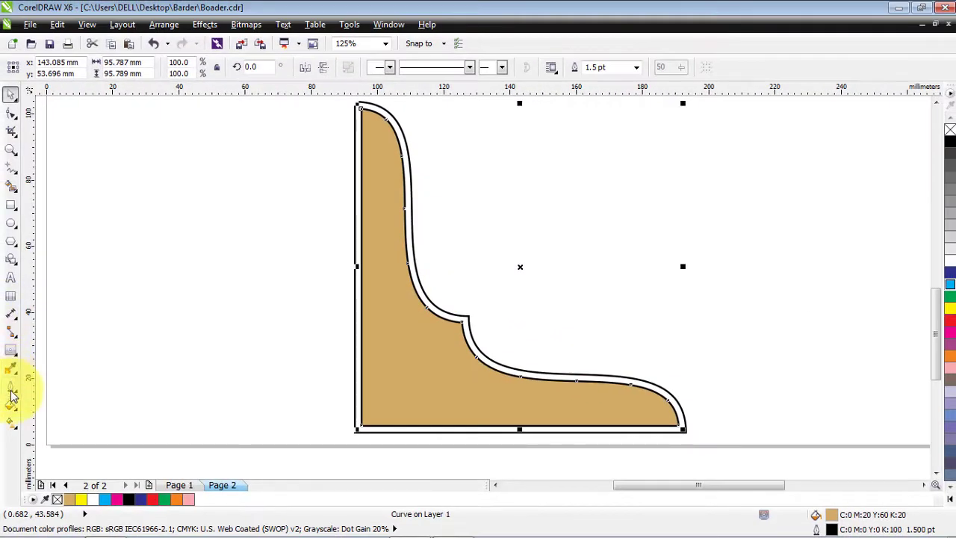
Step: Apply a two-color radial fountain fill from tan to white to the inner curve
{"action": "left_click", "coordinate": [12, 396]}
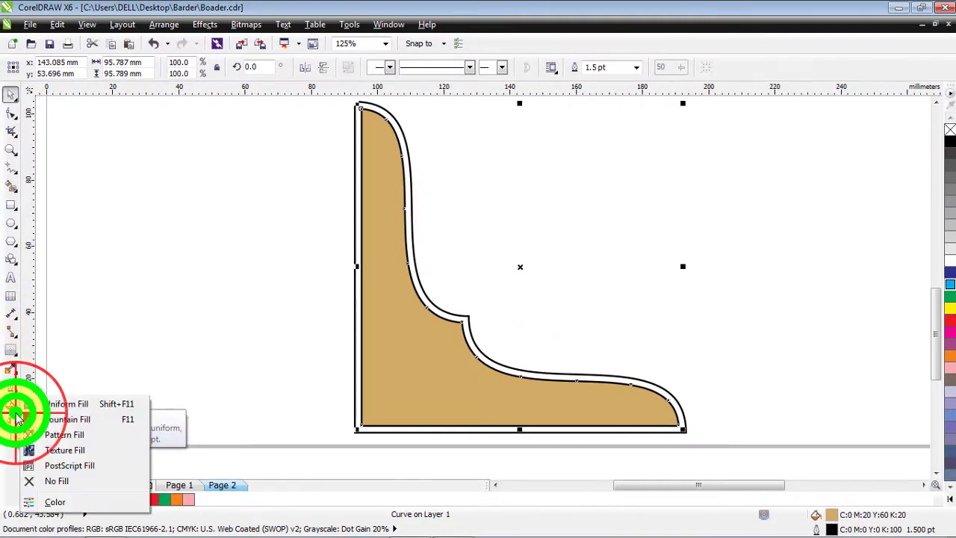
{"action": "left_click", "coordinate": [45, 418]}
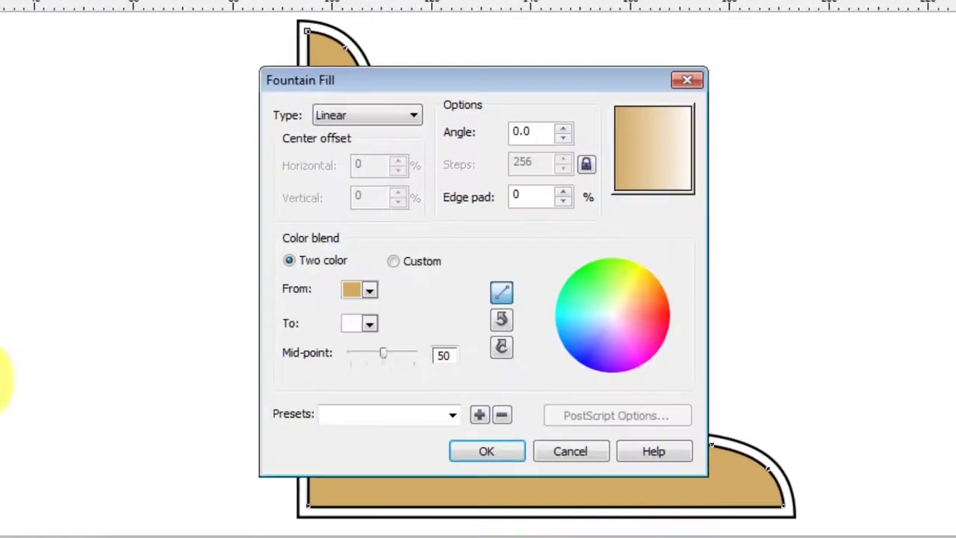
{"action": "left_click", "coordinate": [366, 115]}
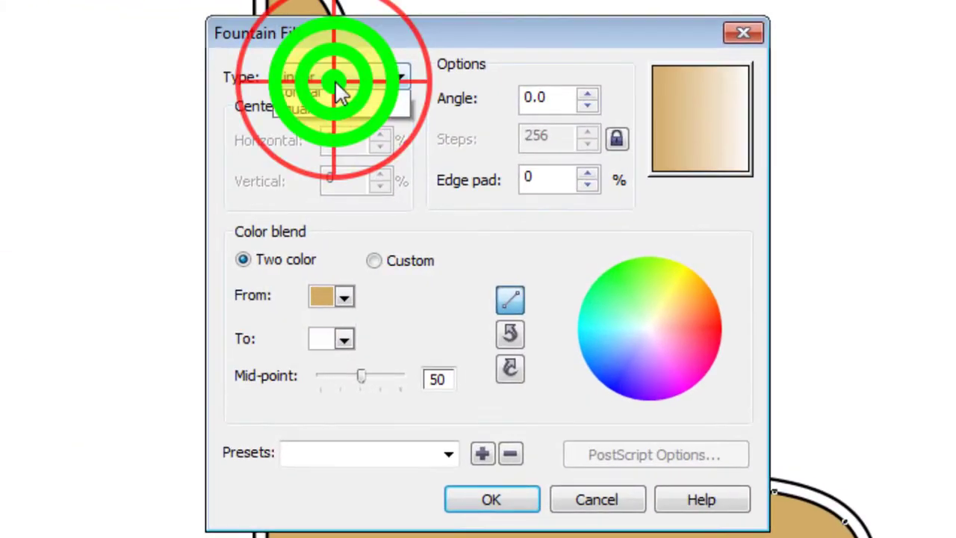
{"action": "left_click", "coordinate": [358, 130]}
{"action": "left_click", "coordinate": [486, 451]}
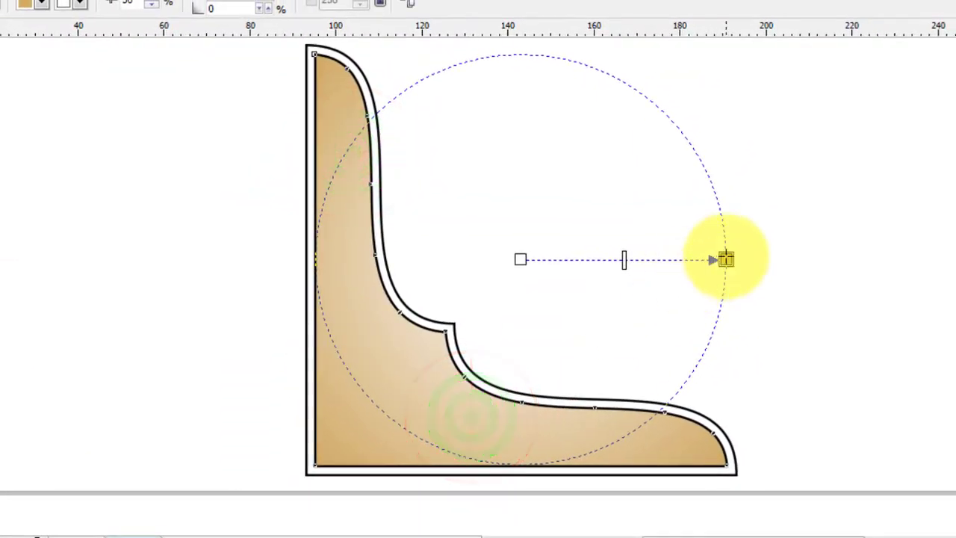
Step: Reposition the radial fill's white center near the inner notch and adjust its edge so both arm tips turn tan
{"action": "left_click_drag", "start_coordinate": [725, 260], "coordinate": [665, 142]}
{"action": "left_click", "coordinate": [521, 259]}
{"action": "left_click_drag", "start_coordinate": [521, 260], "coordinate": [407, 388]}
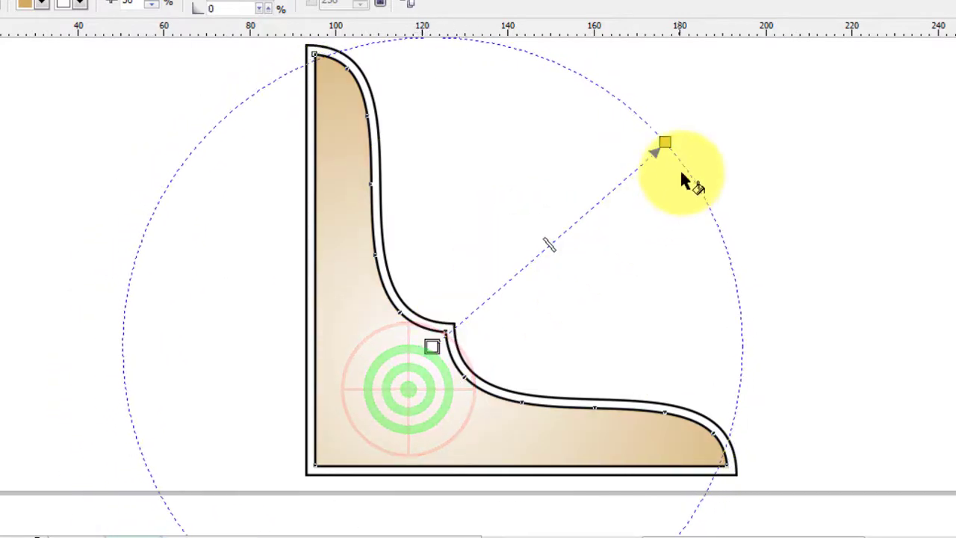
{"action": "left_click_drag", "start_coordinate": [665, 142], "coordinate": [536, 242]}
{"action": "left_click", "coordinate": [632, 186]}
{"action": "left_click", "coordinate": [422, 363]}
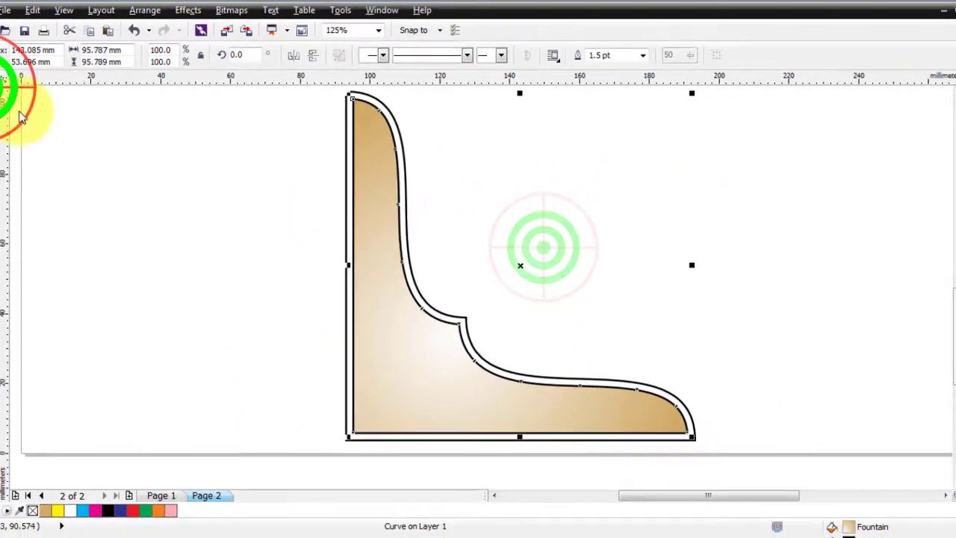
Step: Set the inner curve's outline to dark blue (C100 M100)
{"action": "scroll", "coordinate": [437, 210], "scroll_direction": "down", "scroll_amount": 1}
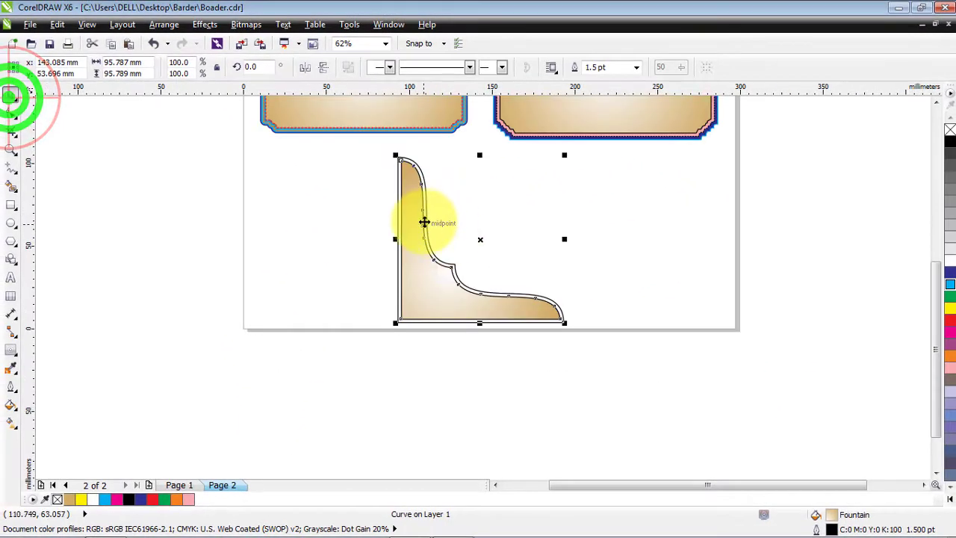
{"action": "scroll", "coordinate": [410, 159], "scroll_direction": "up", "scroll_amount": 2}
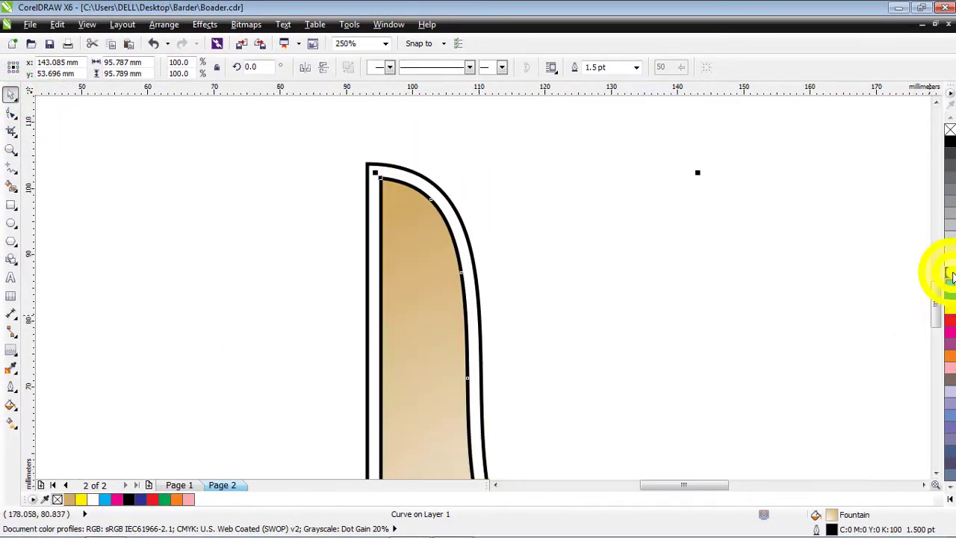
{"action": "right_click", "coordinate": [950, 275]}
{"action": "left_click", "coordinate": [606, 264]}
Step: Fill the outer curve of the corner piece with dark red, C0 M100 Y100 K50
{"action": "left_click", "coordinate": [405, 171]}
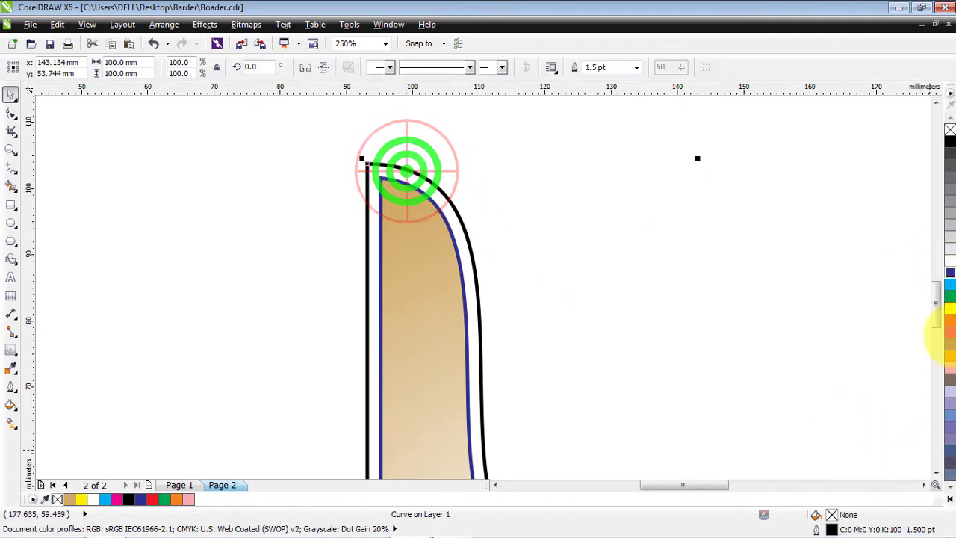
{"action": "left_click", "coordinate": [950, 318]}
{"action": "double_click", "coordinate": [833, 516]}
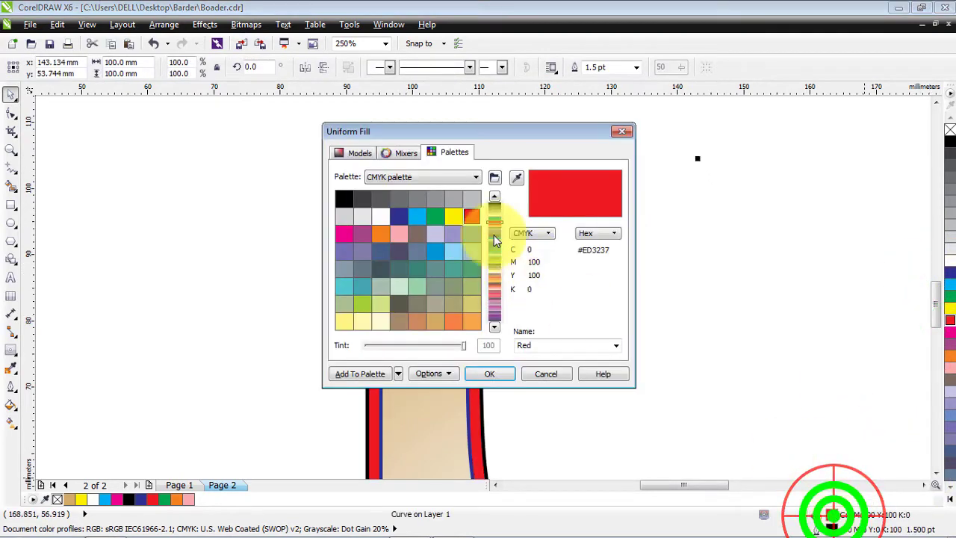
{"action": "left_click", "coordinate": [356, 149]}
{"action": "left_click", "coordinate": [547, 268]}
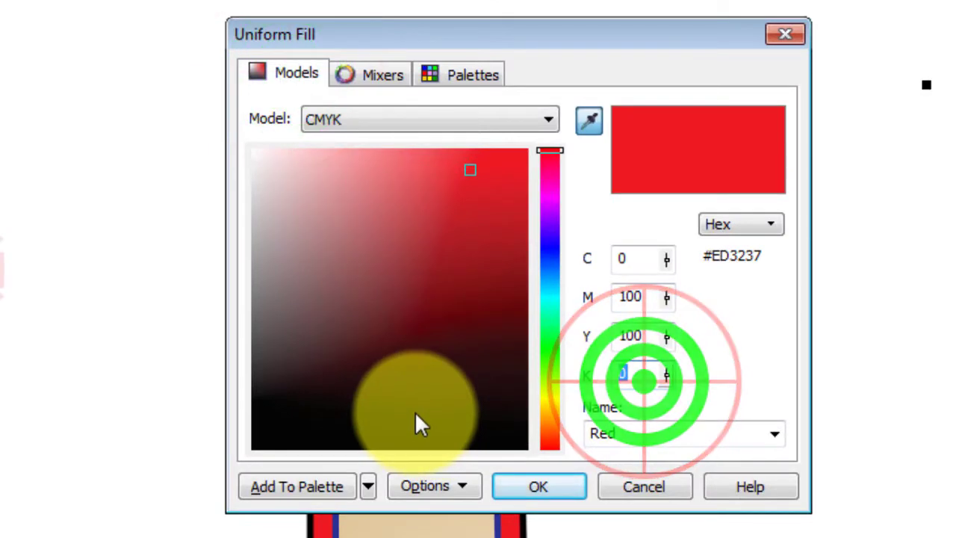
{"action": "type", "text": "50"}
{"action": "key", "text": "Return"}
{"action": "left_click", "coordinate": [610, 181]}
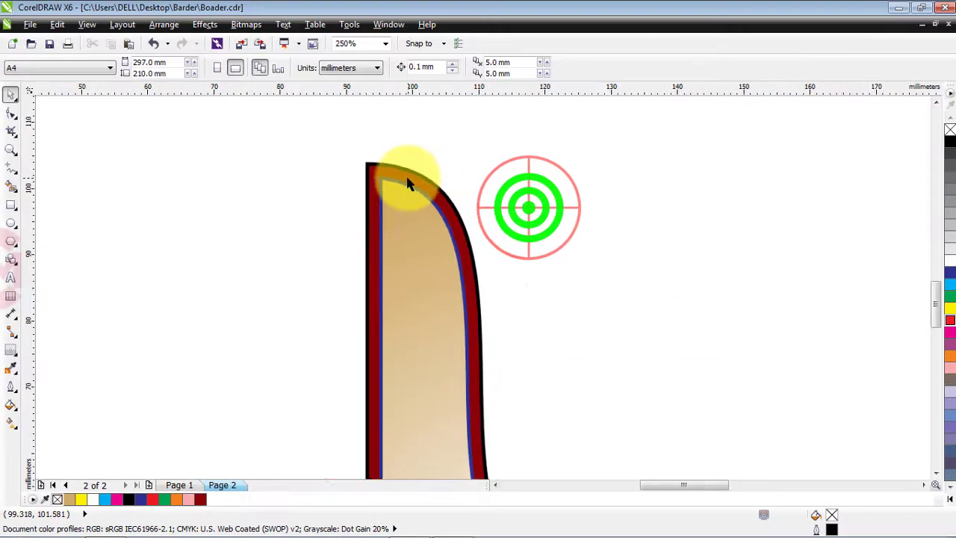
Step: Give the inner curve's dark blue outline a dashed line style
{"action": "scroll", "coordinate": [407, 184], "scroll_direction": "up", "scroll_amount": 3}
{"action": "left_click", "coordinate": [407, 207]}
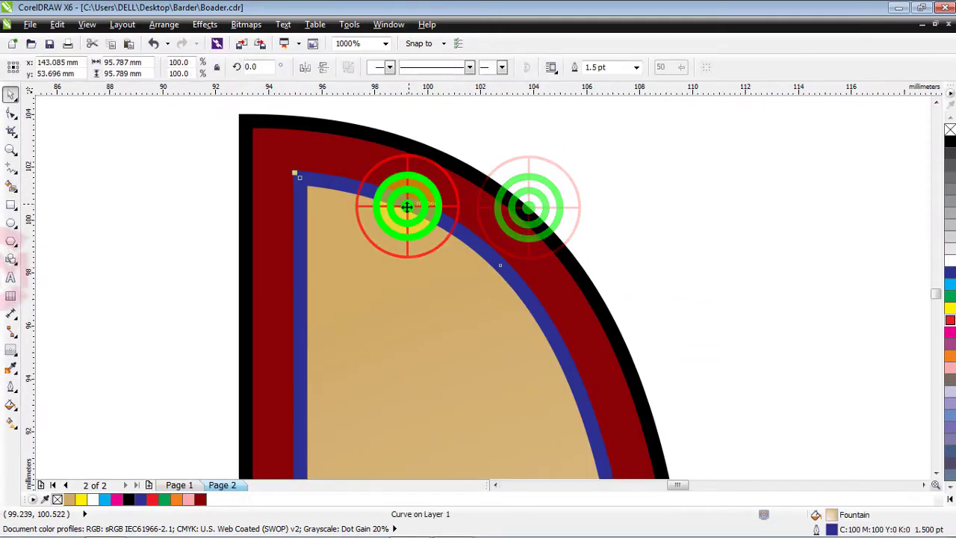
{"action": "left_click", "coordinate": [469, 67]}
{"action": "left_click", "coordinate": [432, 186]}
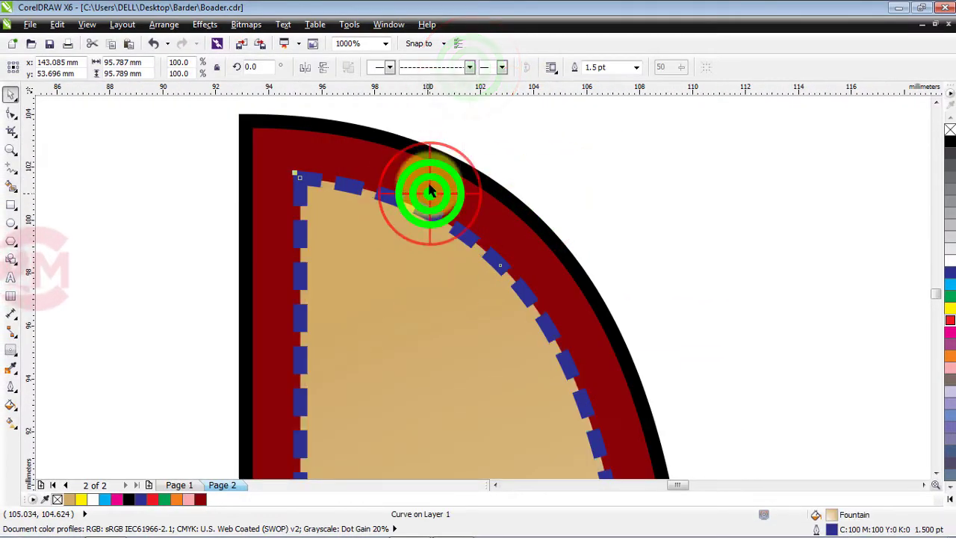
{"action": "scroll", "coordinate": [429, 193], "scroll_direction": "down", "scroll_amount": 2}
{"action": "scroll", "coordinate": [429, 193], "scroll_direction": "down", "scroll_amount": 2}
{"action": "left_click", "coordinate": [384, 216]}
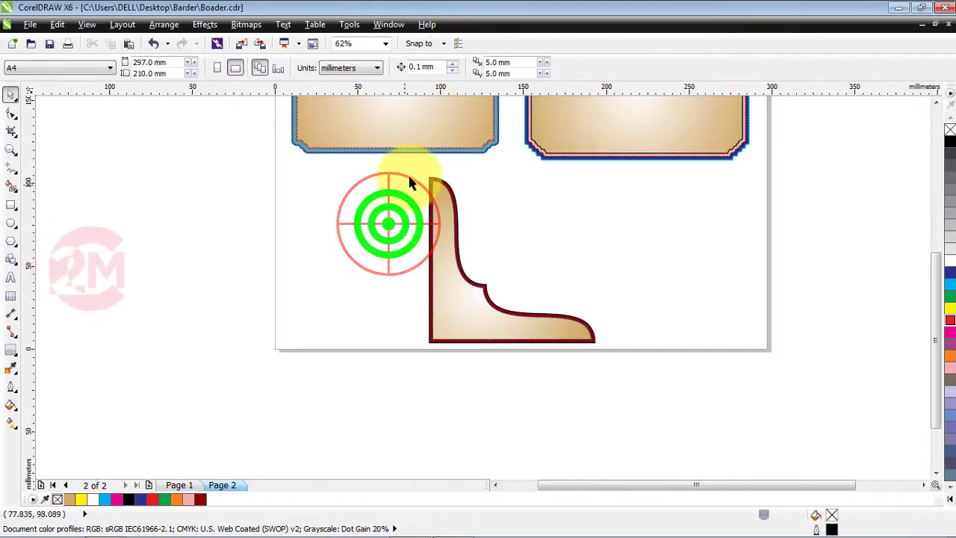
Step: Make a mirrored copy of the corner piece on its left, and mirror a copy of both pieces downward to form a cross
{"action": "left_click_drag", "start_coordinate": [413, 169], "coordinate": [626, 374]}
{"action": "left_click_drag", "start_coordinate": [598, 261], "coordinate": [329, 272]}
{"action": "left_click", "coordinate": [231, 193]}
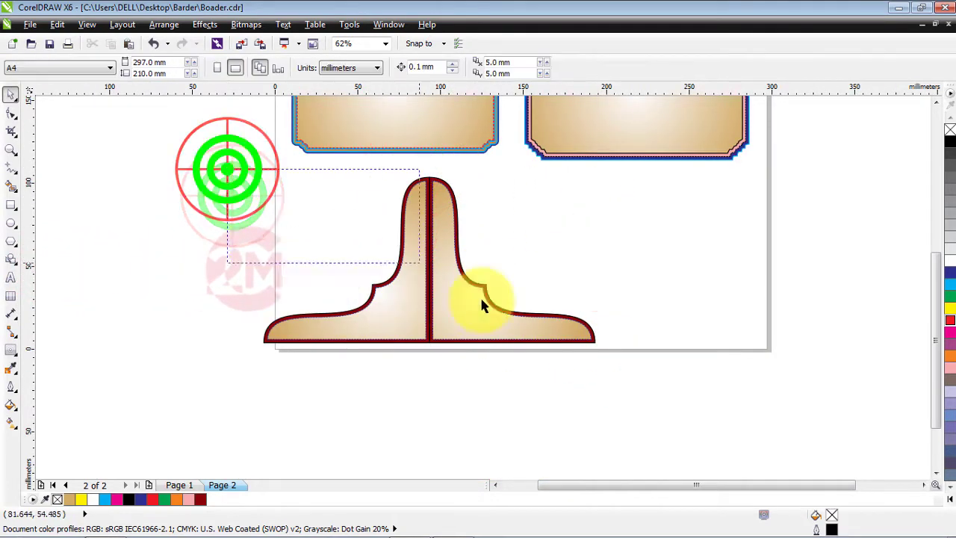
{"action": "left_click_drag", "start_coordinate": [481, 305], "coordinate": [548, 341]}
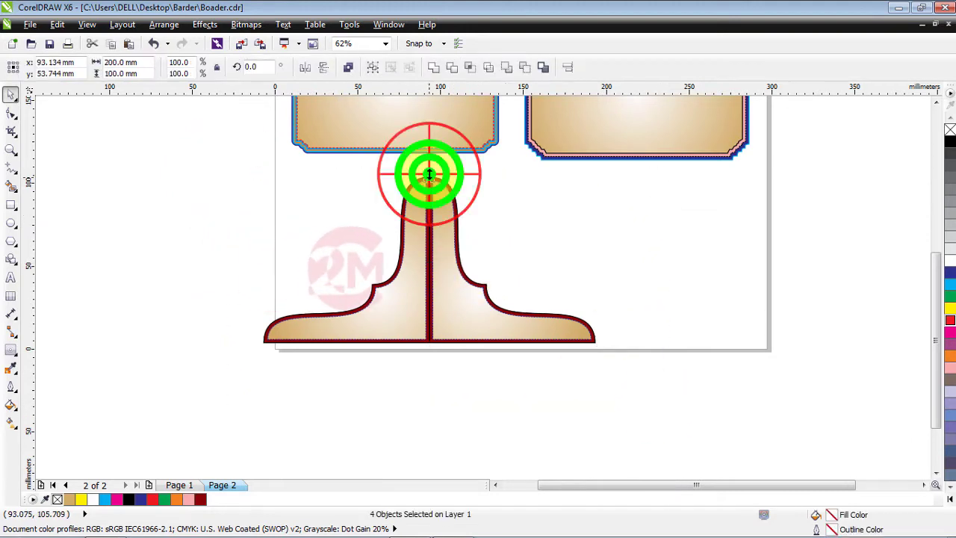
{"action": "left_click_drag", "start_coordinate": [430, 174], "coordinate": [422, 405]}
{"action": "right_click", "coordinate": [423, 406]}
Step: Scale the whole four-piece cross to about 122 by 122 mm and place it centrally below the two frames
{"action": "scroll", "coordinate": [476, 206], "scroll_direction": "down", "scroll_amount": 1}
{"action": "left_click_drag", "start_coordinate": [325, 184], "coordinate": [473, 296]}
{"action": "left_click_drag", "start_coordinate": [425, 242], "coordinate": [494, 243]}
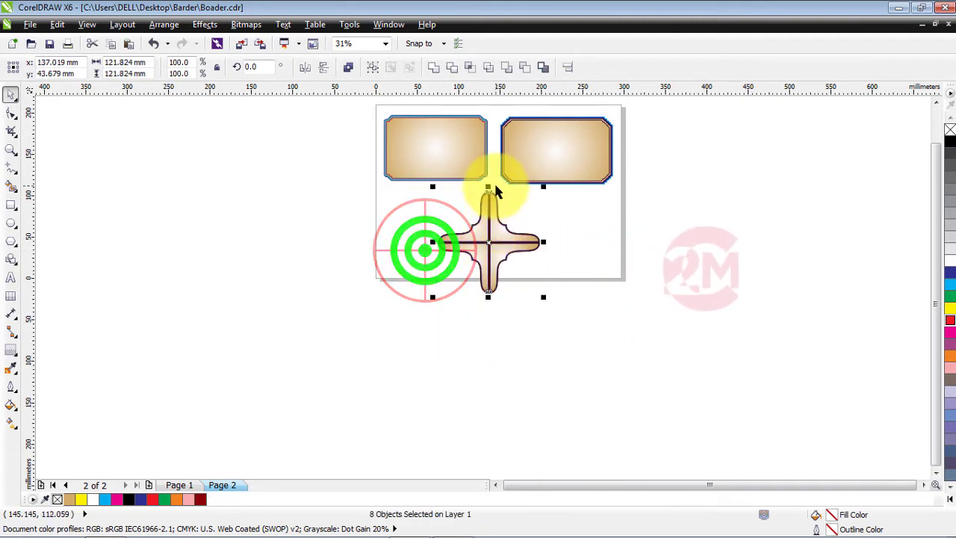
Step: Mirror the cross's upper-left and upper-right quarters horizontally and vertically in place so their square corners face outward
{"action": "scroll", "coordinate": [496, 192], "scroll_direction": "up", "scroll_amount": 2}
{"action": "mouse_move", "coordinate": [366, 200]}
{"action": "left_mouse_down"}
{"action": "mouse_move", "coordinate": [488, 321]}
{"action": "mouse_move", "coordinate": [496, 307]}
{"action": "left_mouse_up"}
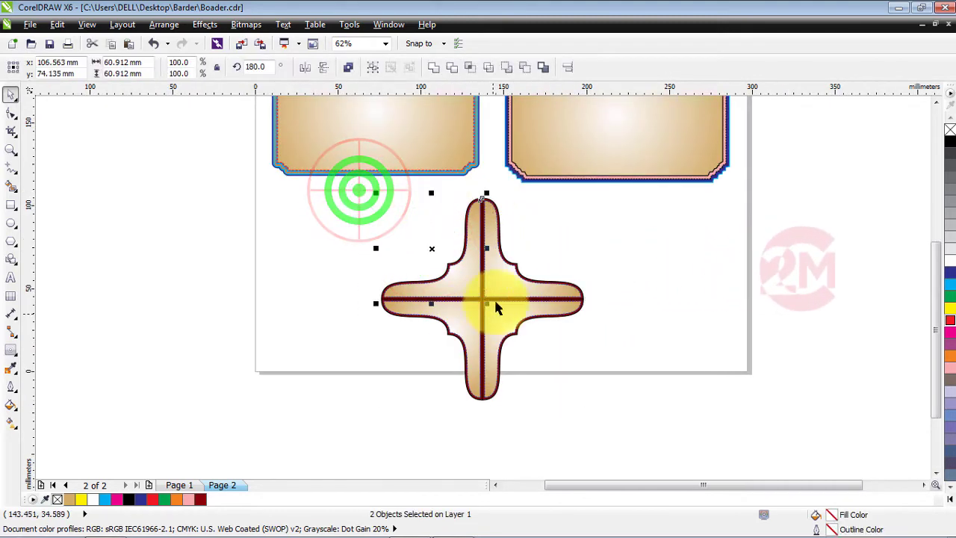
{"action": "left_click", "coordinate": [324, 65]}
{"action": "left_click", "coordinate": [305, 68]}
{"action": "left_click", "coordinate": [292, 261]}
{"action": "left_click_drag", "start_coordinate": [461, 189], "coordinate": [609, 327]}
{"action": "left_click", "coordinate": [304, 67]}
{"action": "left_click", "coordinate": [310, 236]}
Step: Mirror the two lower quarters horizontally and vertically in place to complete the square frame with a scalloped opening
{"action": "left_click_drag", "start_coordinate": [339, 289], "coordinate": [606, 292]}
{"action": "left_click", "coordinate": [323, 68]}
{"action": "left_click", "coordinate": [305, 67]}
{"action": "left_click", "coordinate": [323, 67]}
{"action": "left_click", "coordinate": [305, 67]}
{"action": "left_click", "coordinate": [248, 193]}
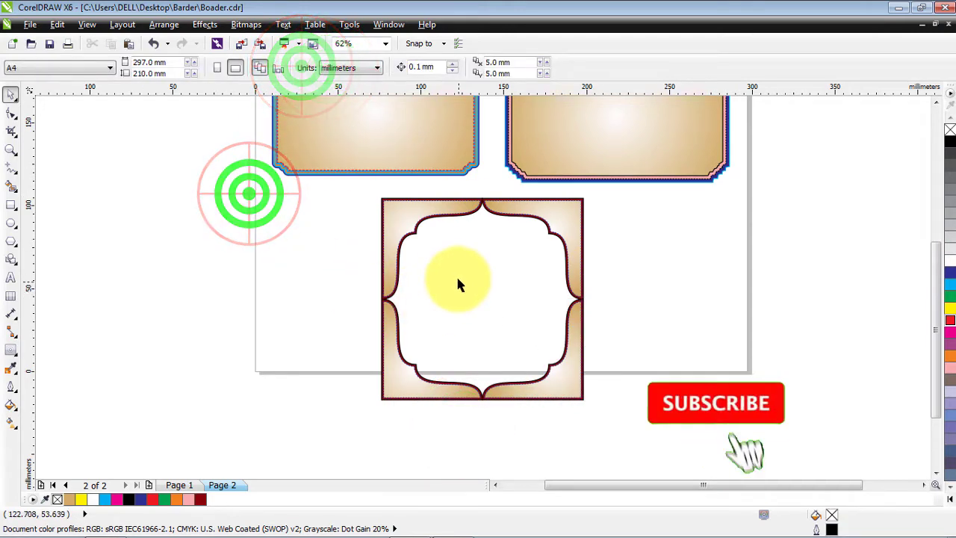
Step: Try to weld the square frame's pieces into one shape, and undo it
{"action": "scroll", "coordinate": [459, 224], "scroll_direction": "up", "scroll_amount": 2}
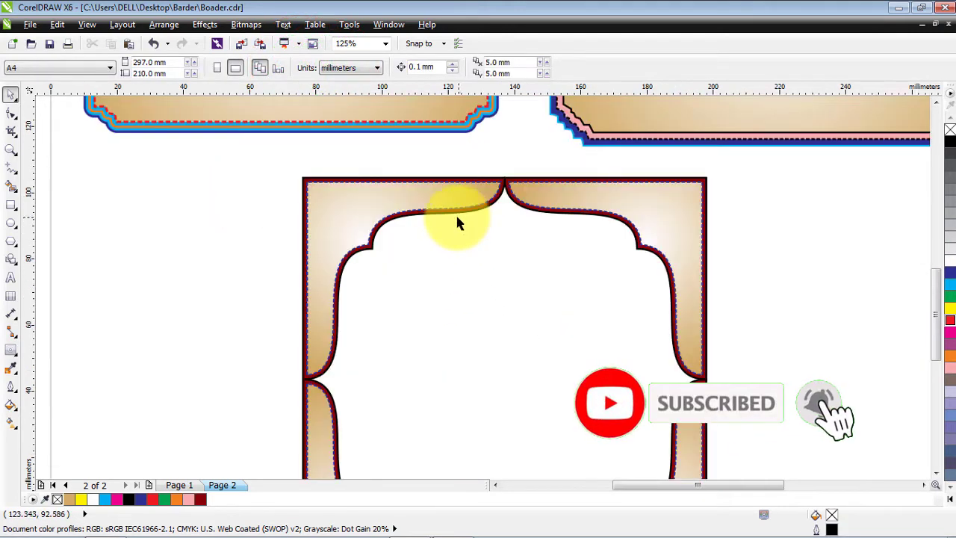
{"action": "left_click", "coordinate": [345, 187]}
{"action": "scroll", "coordinate": [310, 186], "scroll_direction": "down", "scroll_amount": 2}
{"action": "left_click_drag", "start_coordinate": [311, 176], "coordinate": [470, 323]}
{"action": "left_click", "coordinate": [439, 66]}
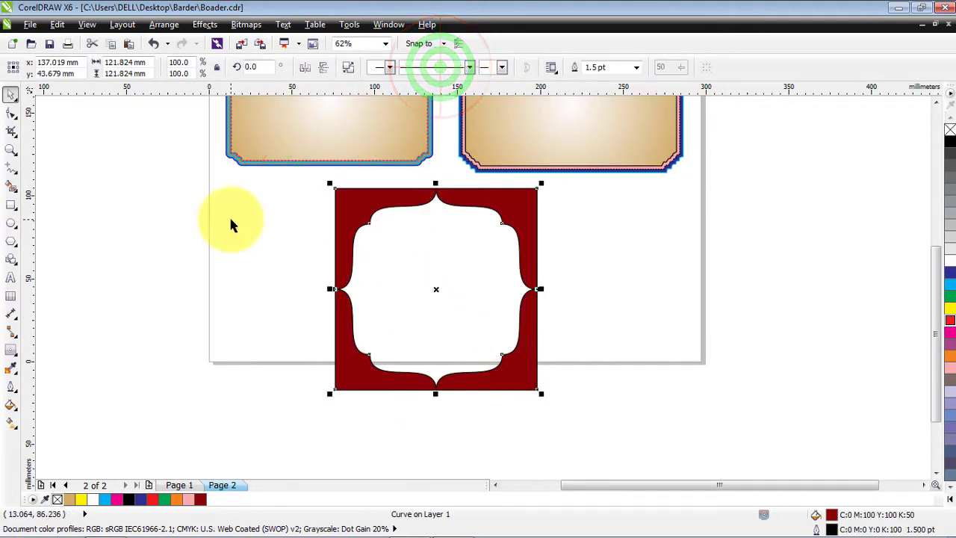
{"action": "left_click", "coordinate": [233, 222]}
{"action": "scroll", "coordinate": [369, 224], "scroll_direction": "up", "scroll_amount": 2}
{"action": "left_click", "coordinate": [260, 221]}
{"action": "left_click", "coordinate": [10, 99]}
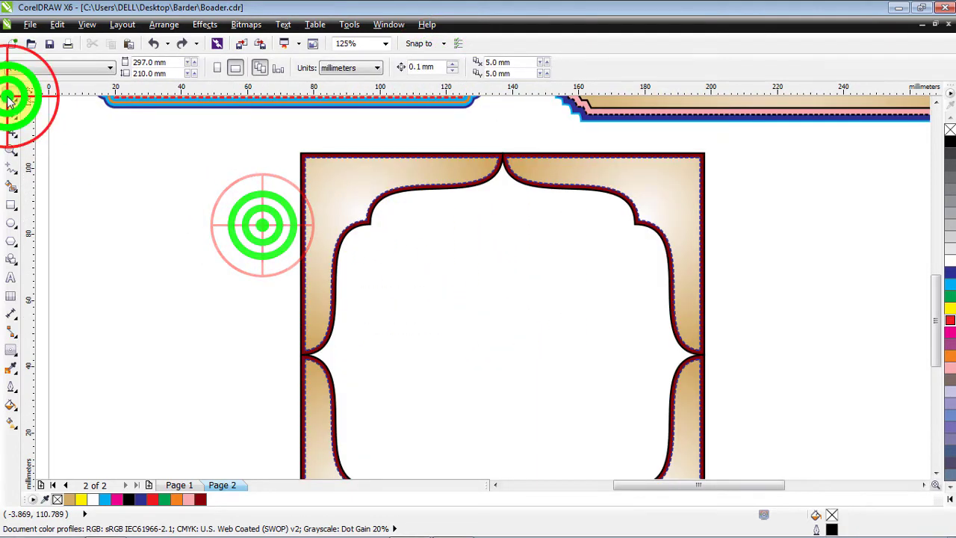
{"action": "left_click", "coordinate": [160, 219]}
Step: Scale the square frame down to about 97 mm wide and move it below the second frame, within the page
{"action": "scroll", "coordinate": [317, 162], "scroll_direction": "down", "scroll_amount": 2}
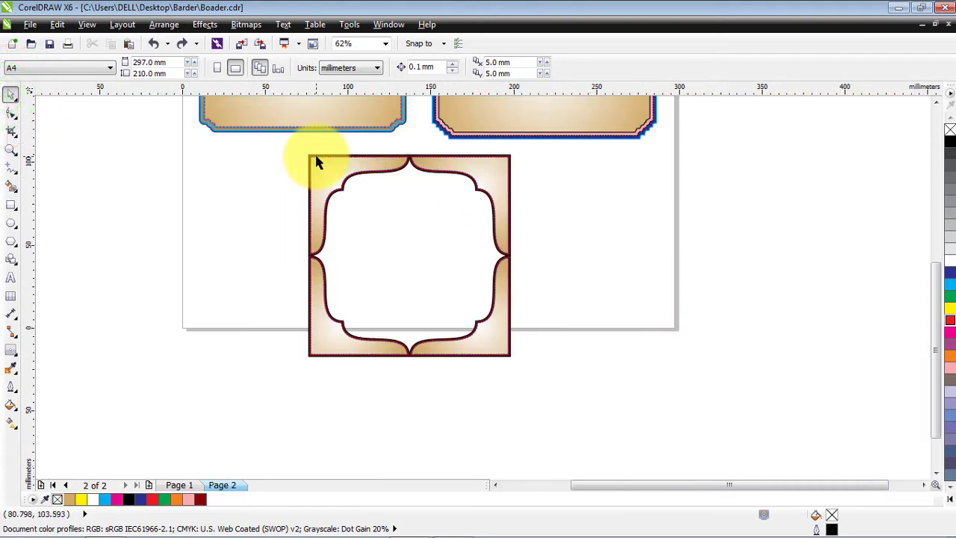
{"action": "left_click_drag", "start_coordinate": [428, 293], "coordinate": [489, 280]}
{"action": "left_click_drag", "start_coordinate": [418, 256], "coordinate": [538, 301]}
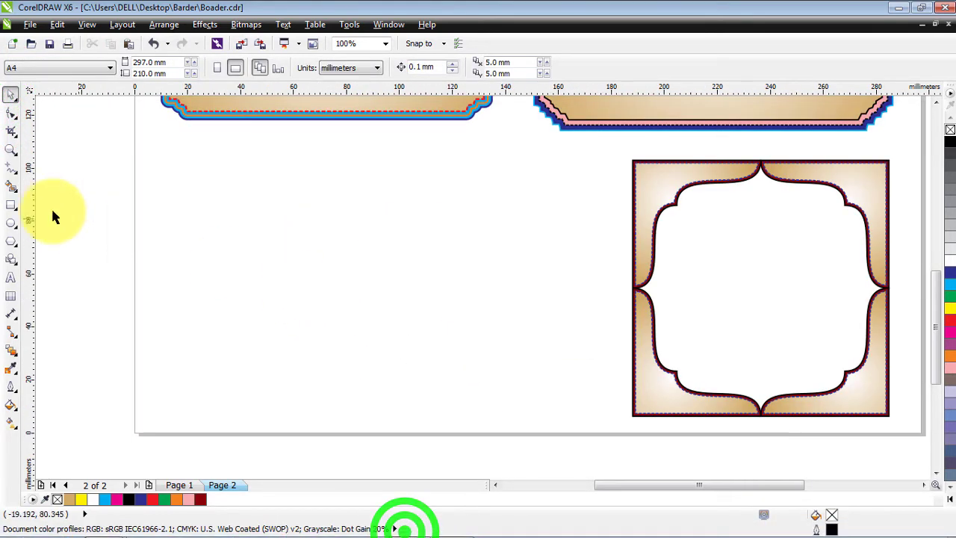
Step: Draw a rectangle about 123 by 69 mm in the empty area below the first frame
{"action": "left_click", "coordinate": [10, 204]}
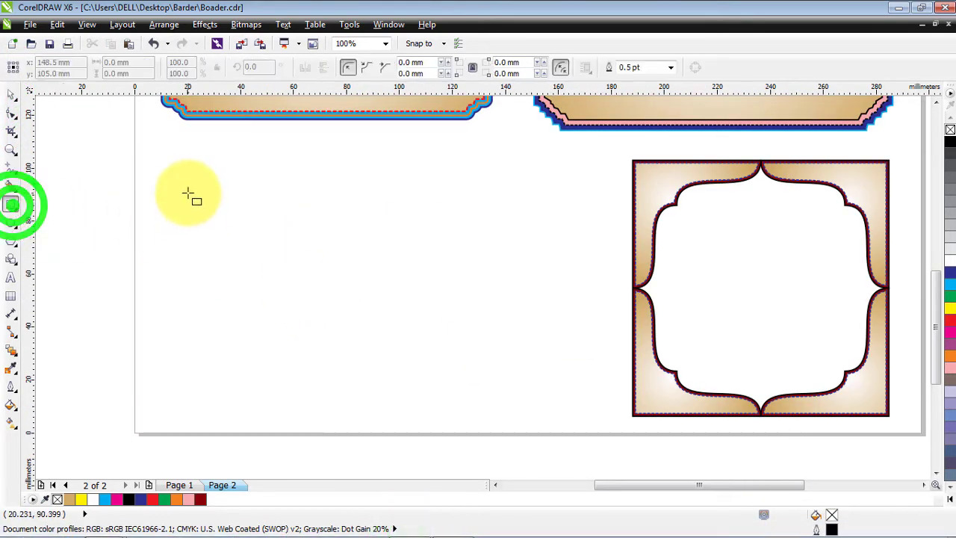
{"action": "mouse_move", "coordinate": [188, 193]}
{"action": "left_mouse_down"}
{"action": "mouse_move", "coordinate": [495, 316]}
{"action": "mouse_move", "coordinate": [513, 374]}
{"action": "left_mouse_up"}
{"action": "left_click", "coordinate": [9, 94]}
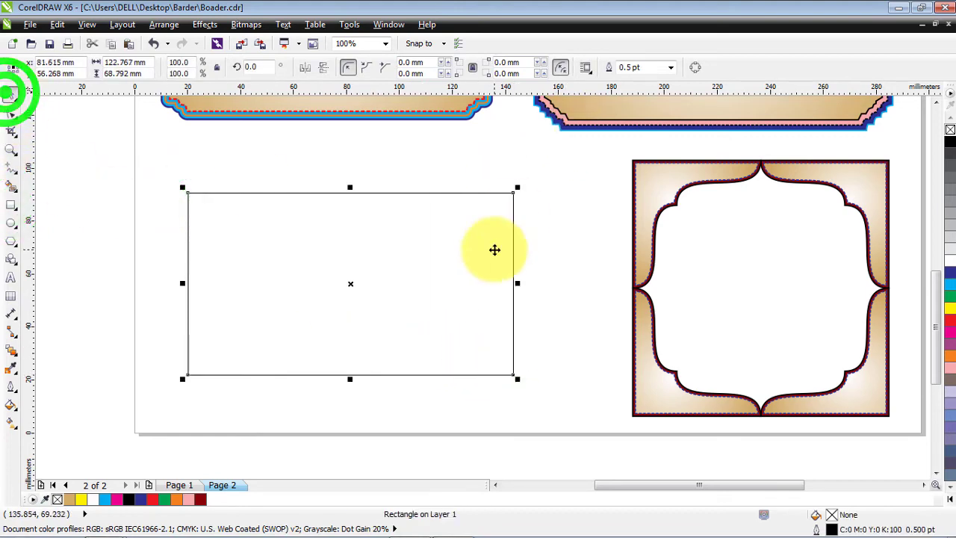
Step: Give the rectangle a 1.5 pt outline and round its corners to a radius of about 4.2 mm
{"action": "scroll", "coordinate": [495, 250], "scroll_direction": "down", "scroll_amount": 2}
{"action": "scroll", "coordinate": [448, 254], "scroll_direction": "up", "scroll_amount": 2}
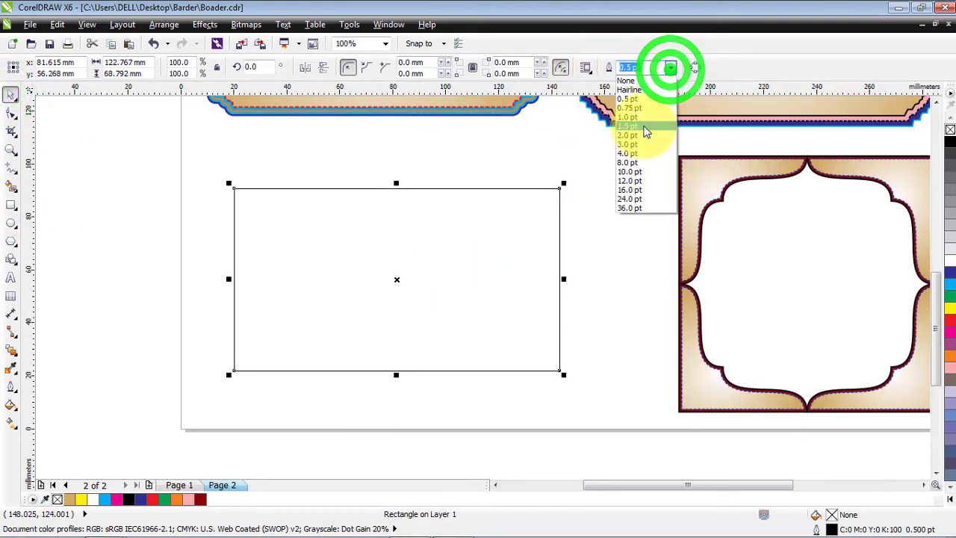
{"action": "left_click", "coordinate": [645, 127]}
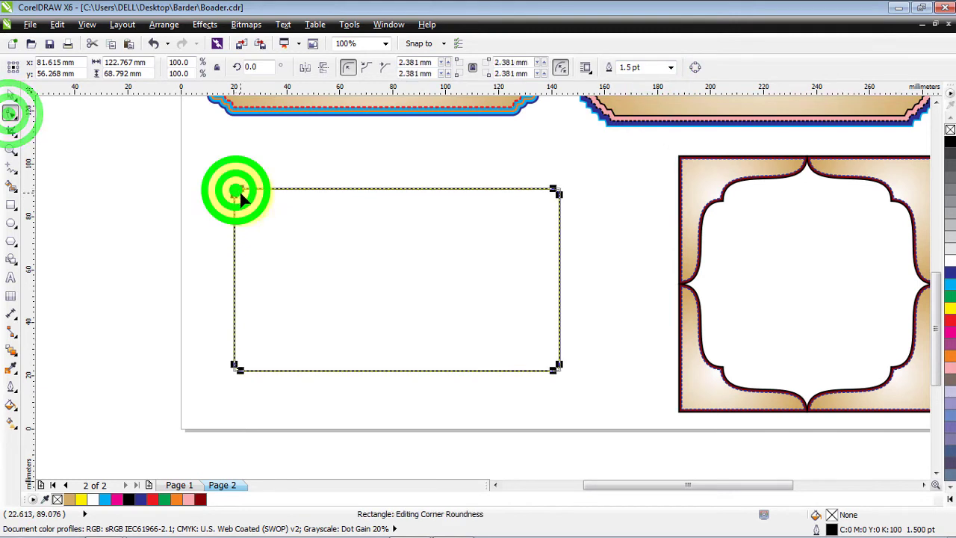
{"action": "left_click", "coordinate": [9, 94]}
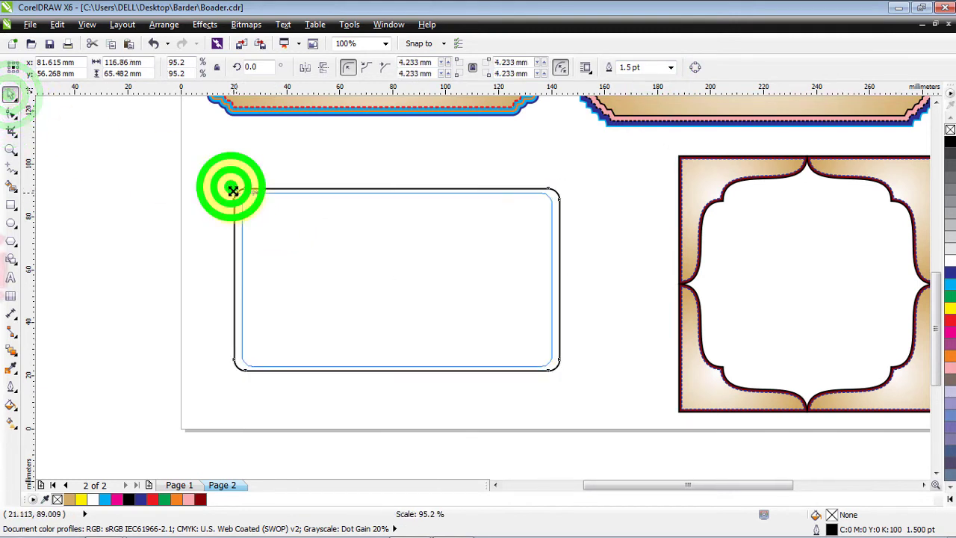
Step: Make a centred copy of the rounded rectangle, wider and lower, about 130 by 65 mm
{"action": "left_click_drag", "start_coordinate": [233, 191], "coordinate": [233, 192]}
{"action": "right_click", "coordinate": [233, 191]}
{"action": "left_click_drag", "start_coordinate": [220, 281], "coordinate": [220, 281]}
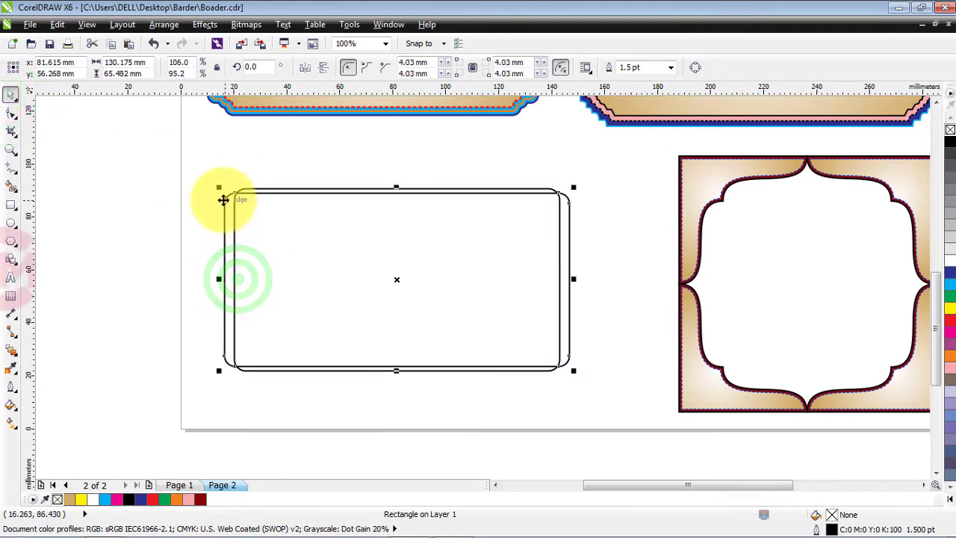
Step: Make a third concentric rounded rectangle, wider and lower still, about 140 by 57 mm
{"action": "left_click_drag", "start_coordinate": [227, 203], "coordinate": [229, 202]}
{"action": "key", "text": "ctrl+z"}
{"action": "right_click", "coordinate": [229, 201]}
{"action": "left_click_drag", "start_coordinate": [241, 279], "coordinate": [206, 286]}
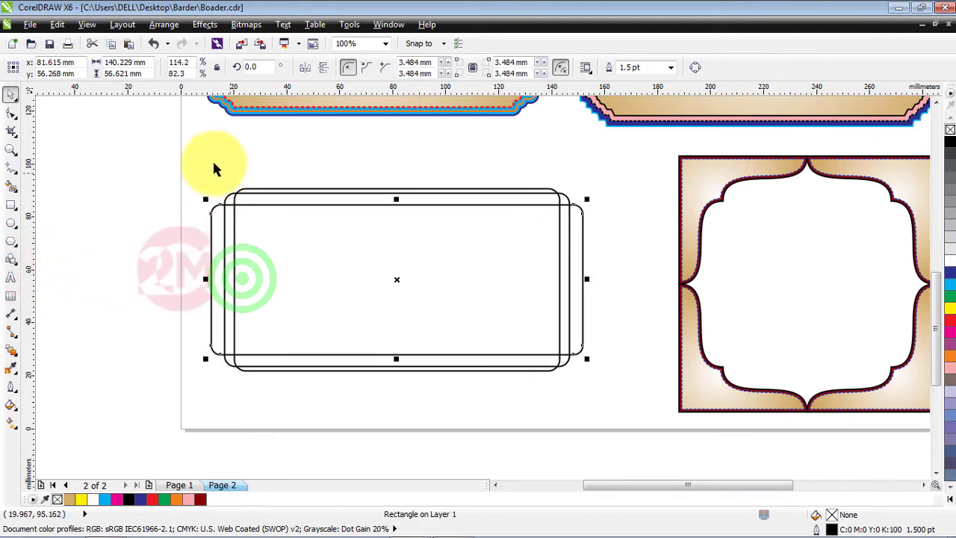
Step: Lower the middle rectangle's top edge slightly and narrow the widest rectangle to about 136 mm
{"action": "scroll", "coordinate": [292, 203], "scroll_direction": "up", "scroll_amount": 1}
{"action": "left_click_drag", "start_coordinate": [499, 186], "coordinate": [482, 192]}
{"action": "scroll", "coordinate": [267, 167], "scroll_direction": "down", "scroll_amount": 1}
{"action": "left_click", "coordinate": [266, 166]}
{"action": "left_click", "coordinate": [271, 237]}
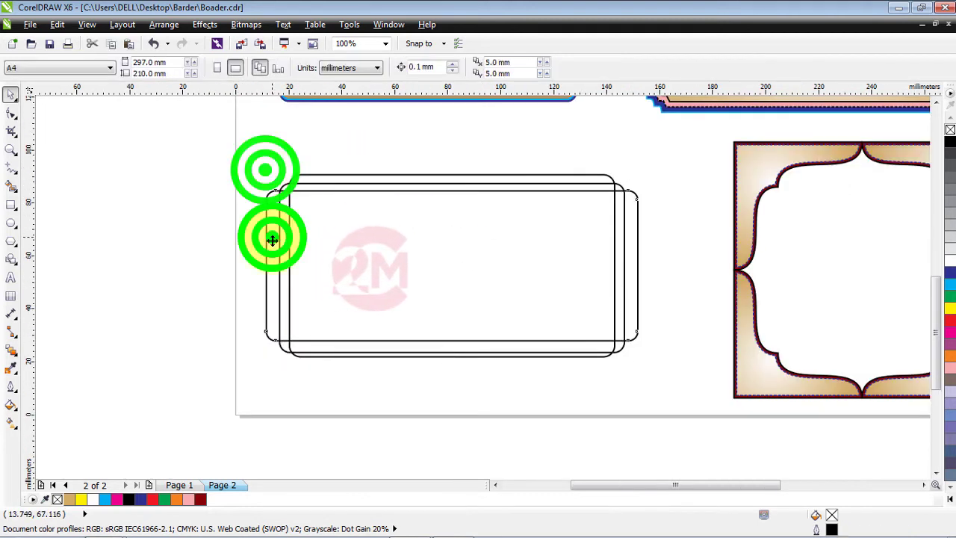
{"action": "left_click_drag", "start_coordinate": [260, 265], "coordinate": [265, 275]}
{"action": "left_click", "coordinate": [217, 242]}
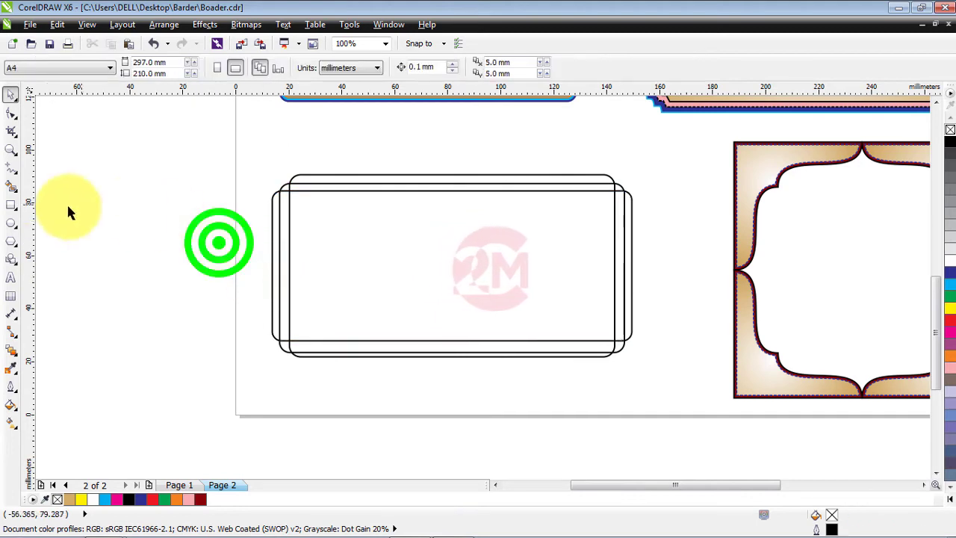
Step: Draw an ellipse about 66 by 70 mm overlapping the upper edges of the rounded rectangles
{"action": "left_click", "coordinate": [12, 223]}
{"action": "mouse_move", "coordinate": [358, 149]}
{"action": "left_mouse_down"}
{"action": "mouse_move", "coordinate": [454, 284]}
{"action": "mouse_move", "coordinate": [448, 248]}
{"action": "left_mouse_up"}
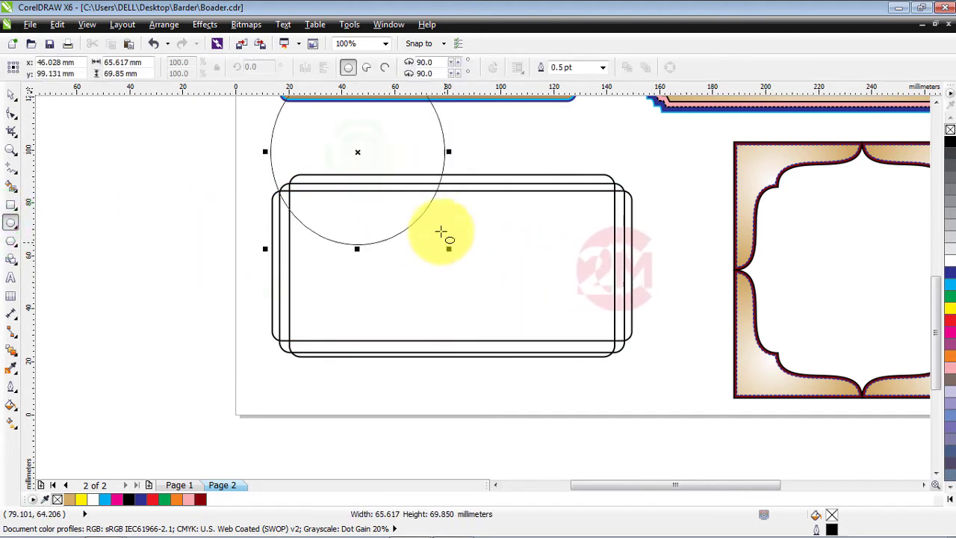
{"action": "left_click_drag", "start_coordinate": [359, 154], "coordinate": [437, 249]}
{"action": "key", "text": "Delete"}
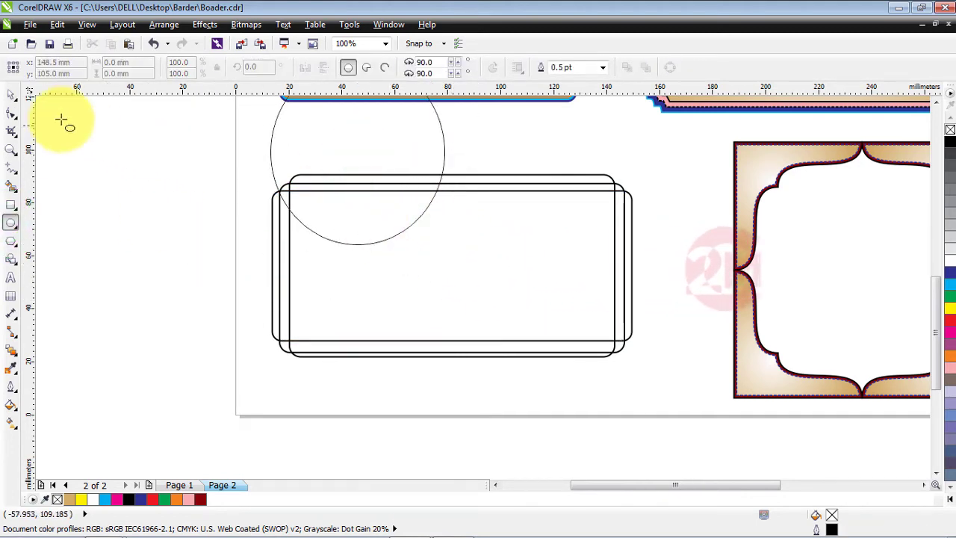
Step: Align the ellipse and the three rounded rectangles on a common centre, horizontally and vertically
{"action": "left_click", "coordinate": [10, 93]}
{"action": "left_click", "coordinate": [326, 145]}
{"action": "left_click_drag", "start_coordinate": [246, 166], "coordinate": [649, 364]}
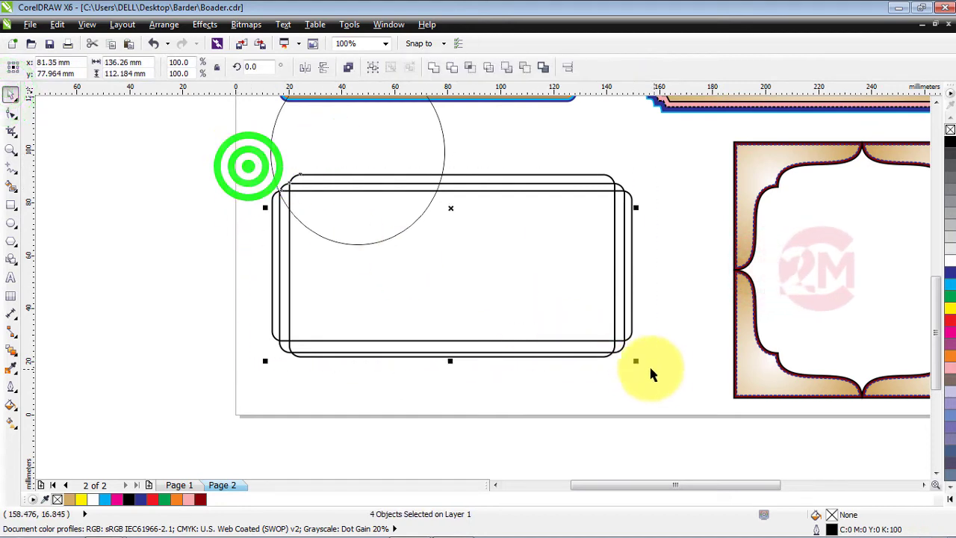
{"action": "key", "text": "e"}
{"action": "key", "text": "c"}
Step: Enlarge the ellipse from its centre to about 78 by 76 mm and give it a 1.5 pt outline
{"action": "left_click", "coordinate": [239, 168]}
{"action": "left_click", "coordinate": [393, 247]}
{"action": "left_click_drag", "start_coordinate": [359, 265], "coordinate": [350, 266]}
{"action": "left_click_drag", "start_coordinate": [550, 365], "coordinate": [559, 371]}
{"action": "left_click", "coordinate": [249, 182]}
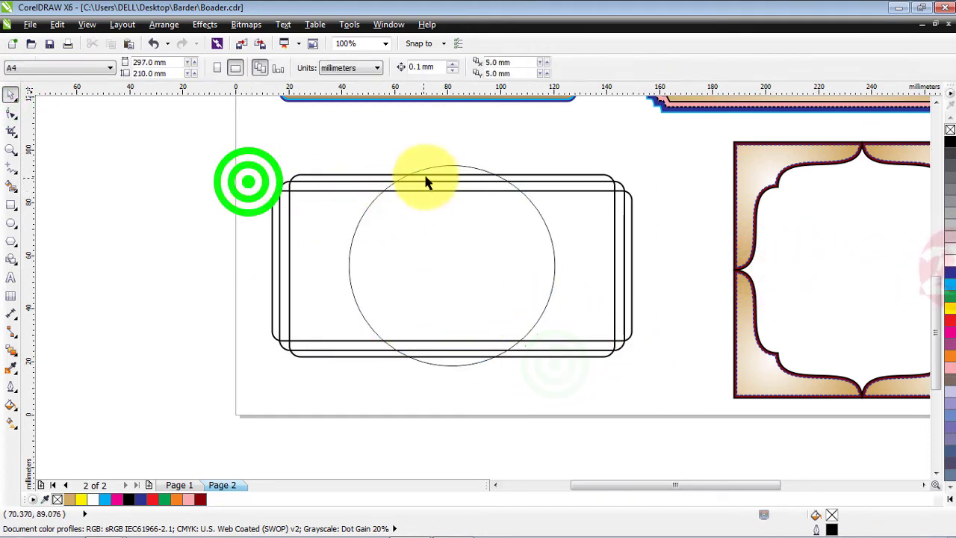
{"action": "left_click", "coordinate": [426, 174]}
{"action": "left_click", "coordinate": [603, 67]}
{"action": "left_click", "coordinate": [572, 122]}
Step: Weld the ellipse and the three rounded rectangles into a single plaque outline
{"action": "left_click", "coordinate": [306, 154]}
{"action": "left_click_drag", "start_coordinate": [245, 148], "coordinate": [657, 374]}
{"action": "left_click", "coordinate": [425, 67]}
{"action": "left_click", "coordinate": [363, 139]}
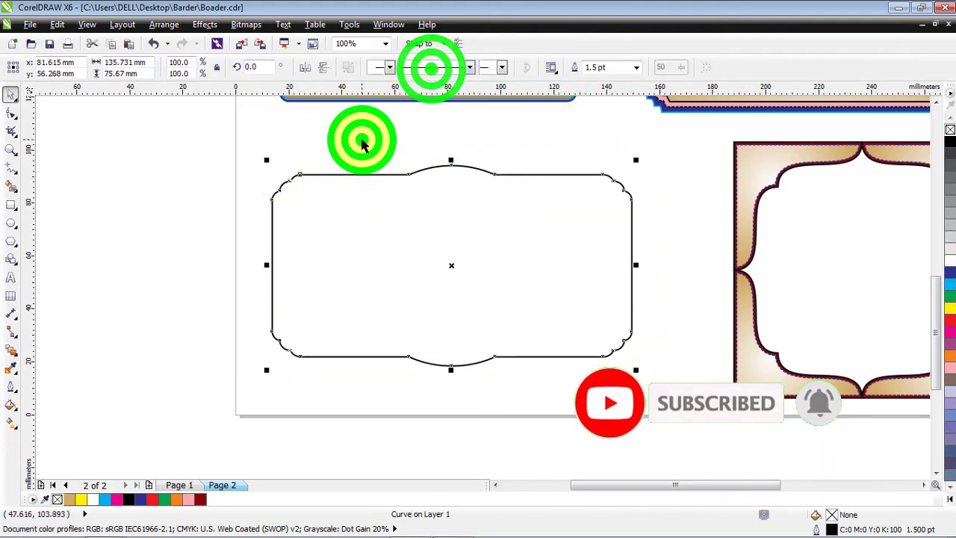
{"action": "scroll", "coordinate": [452, 234], "scroll_direction": "up", "scroll_amount": 1}
{"action": "scroll", "coordinate": [443, 206], "scroll_direction": "down", "scroll_amount": 1}
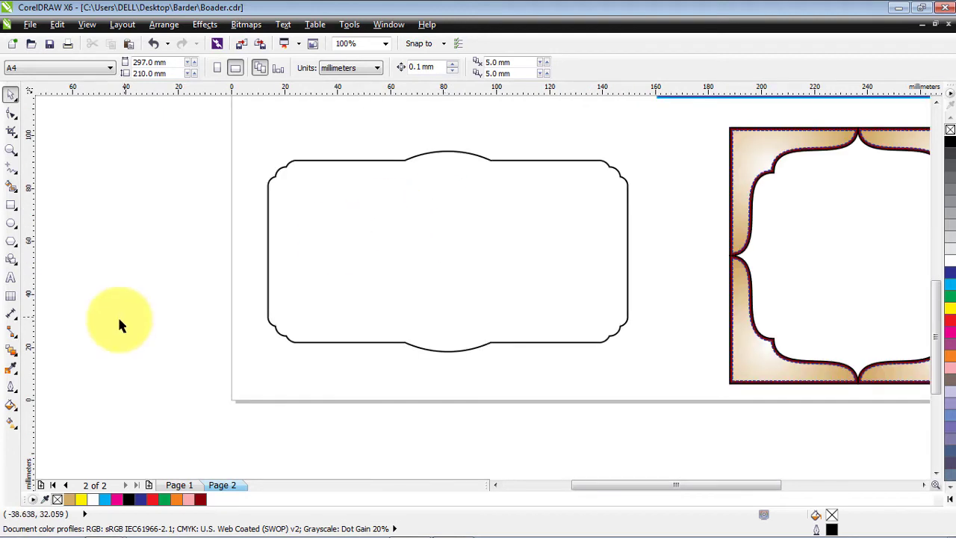
Step: Apply an inside contour with 2 steps and a 2.0 mm offset to the welded plaque outline
{"action": "left_click", "coordinate": [14, 348]}
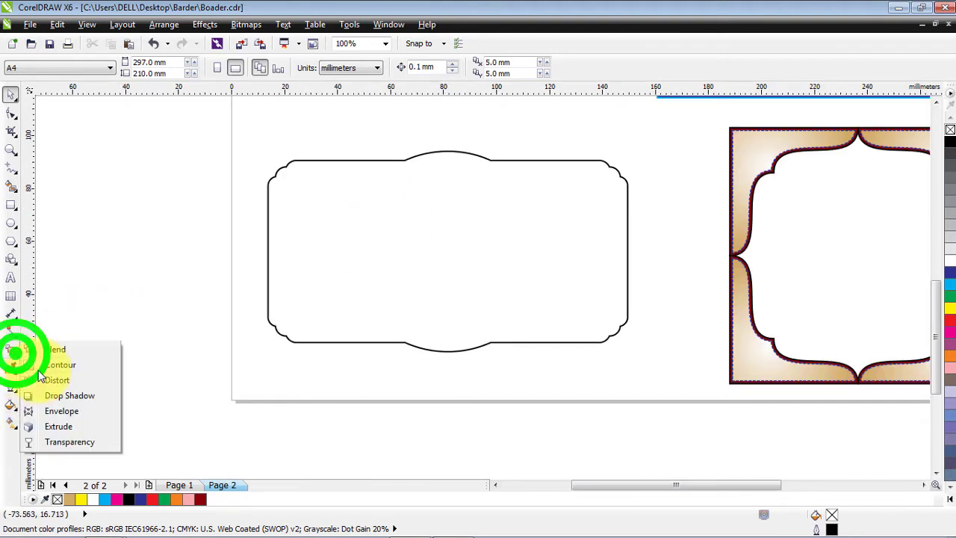
{"action": "left_click", "coordinate": [61, 362]}
{"action": "left_click", "coordinate": [442, 154]}
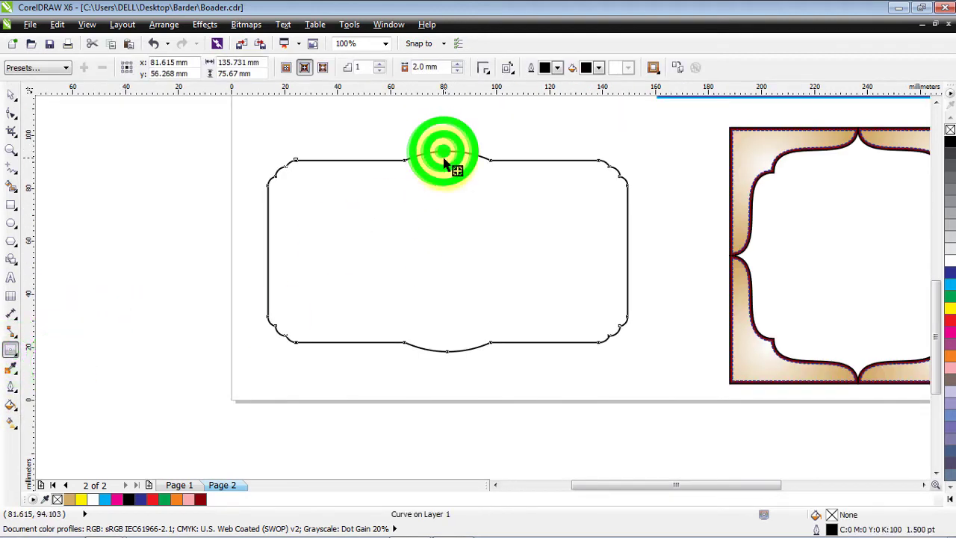
{"action": "left_click", "coordinate": [283, 133]}
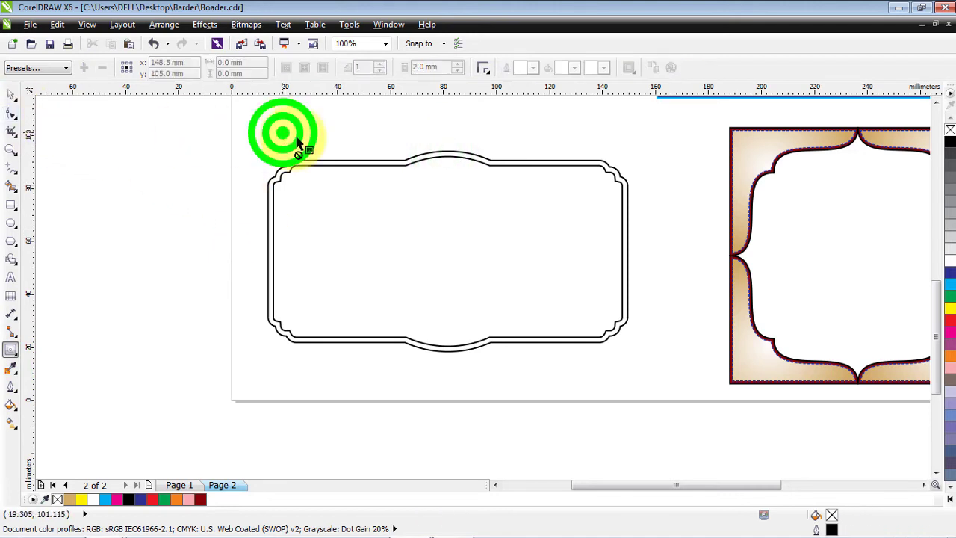
{"action": "left_click", "coordinate": [448, 162]}
{"action": "scroll", "coordinate": [447, 157], "scroll_direction": "up", "scroll_amount": 1}
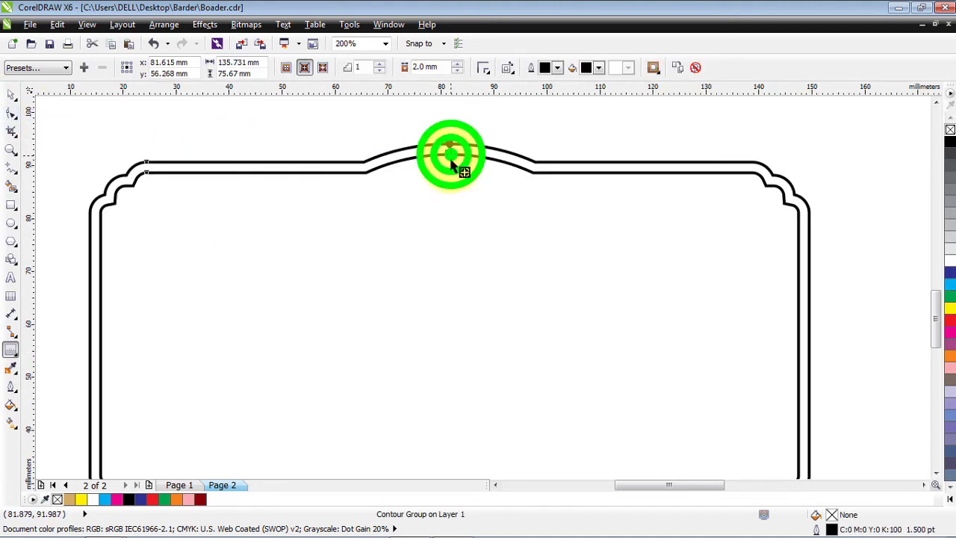
{"action": "scroll", "coordinate": [448, 173], "scroll_direction": "down", "scroll_amount": 1}
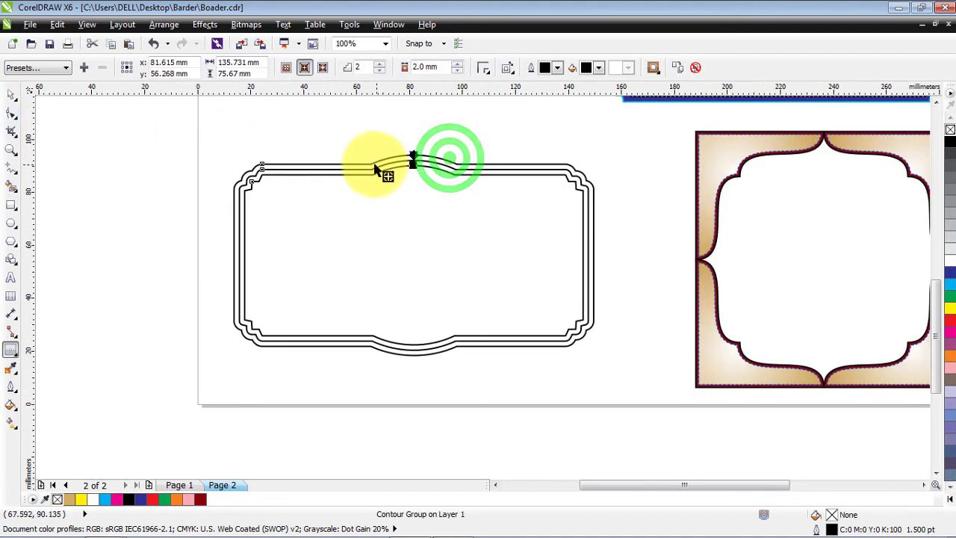
{"action": "scroll", "coordinate": [390, 177], "scroll_direction": "up", "scroll_amount": 1}
{"action": "scroll", "coordinate": [380, 177], "scroll_direction": "down", "scroll_amount": 1}
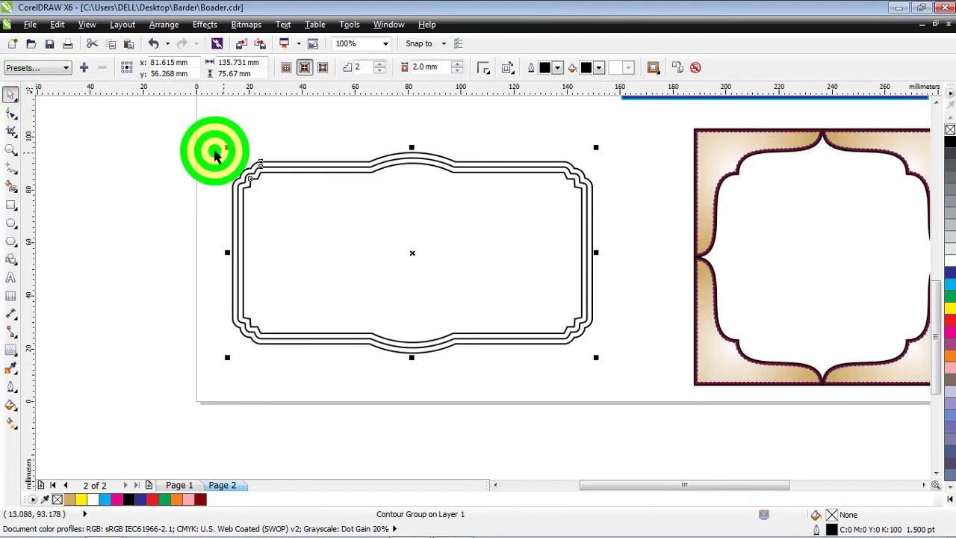
Step: Break the contour group apart and ungroup its curves so each outline is a separate object
{"action": "left_click_drag", "start_coordinate": [217, 148], "coordinate": [625, 364]}
{"action": "key", "text": "ctrl+k"}
{"action": "left_click", "coordinate": [372, 142]}
{"action": "left_click", "coordinate": [390, 167]}
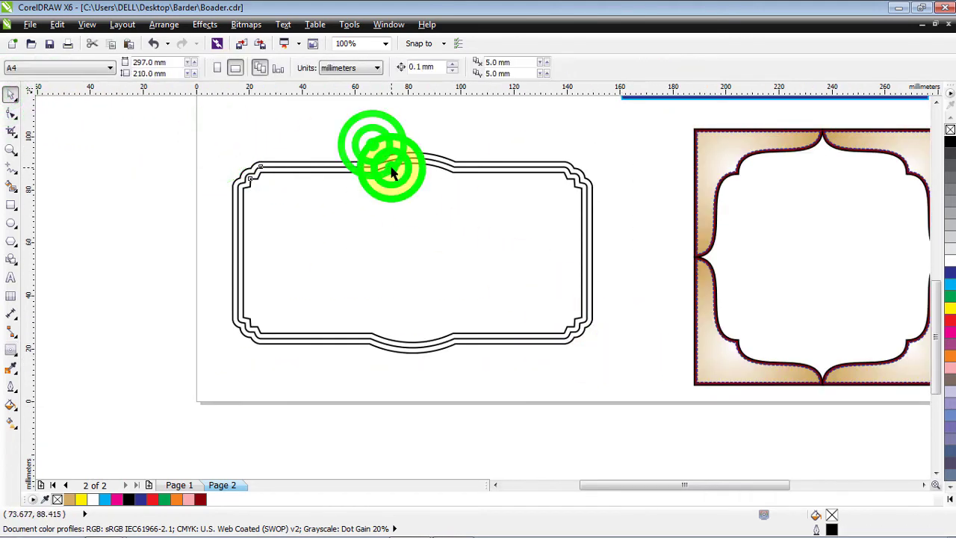
{"action": "left_click", "coordinate": [366, 67]}
{"action": "left_click", "coordinate": [325, 117]}
Step: Fill the innermost curve with the uniform tan colour C0 M20 Y60 K20
{"action": "left_click", "coordinate": [380, 171]}
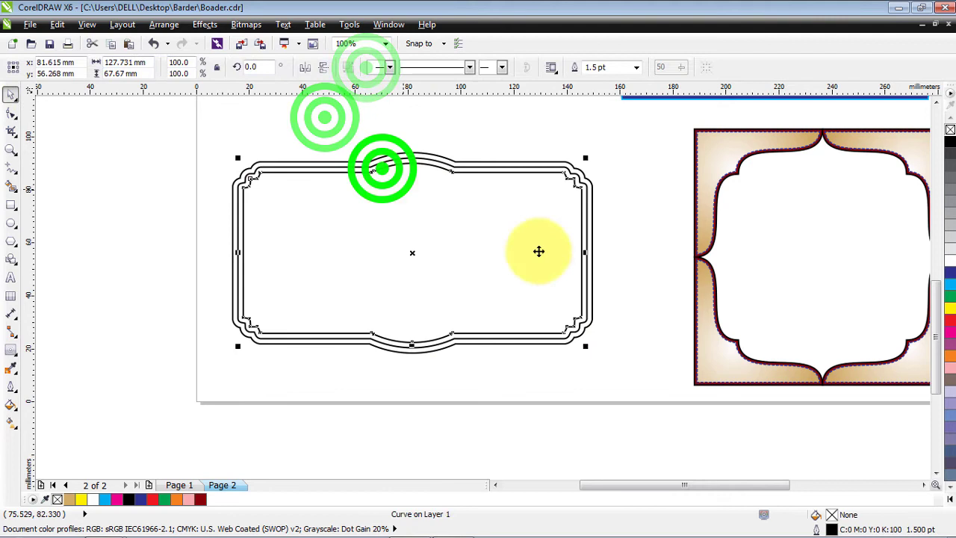
{"action": "double_click", "coordinate": [822, 514]}
{"action": "left_click", "coordinate": [361, 154]}
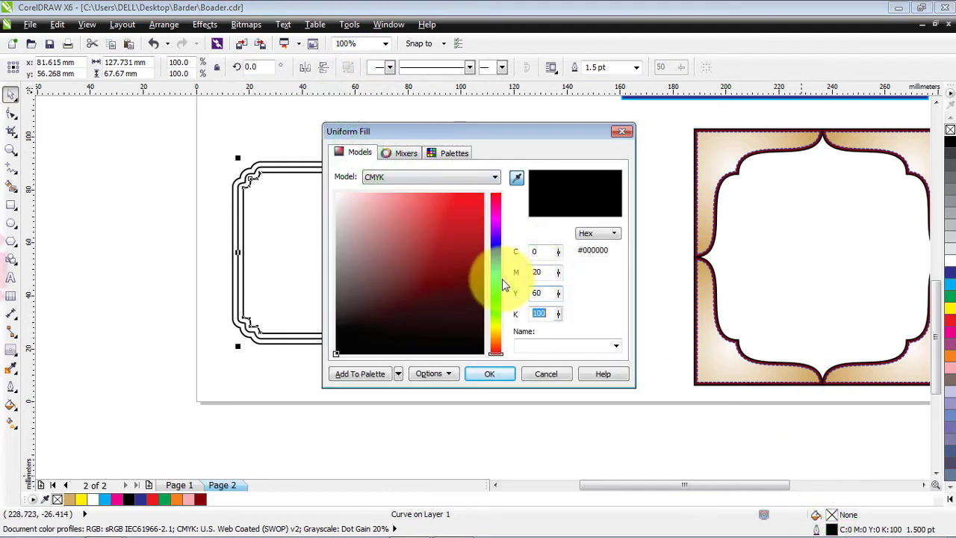
{"action": "left_click", "coordinate": [493, 374]}
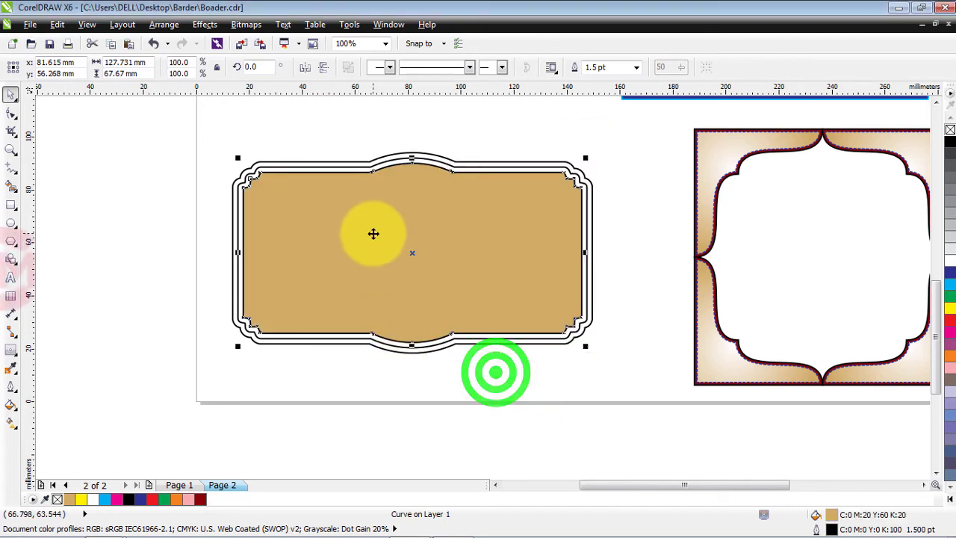
Step: Change the innermost curve's fill to a radial two-colour fountain fill from tan to white
{"action": "scroll", "coordinate": [374, 234], "scroll_direction": "up", "scroll_amount": 1}
{"action": "left_click", "coordinate": [12, 407]}
{"action": "left_click", "coordinate": [49, 419]}
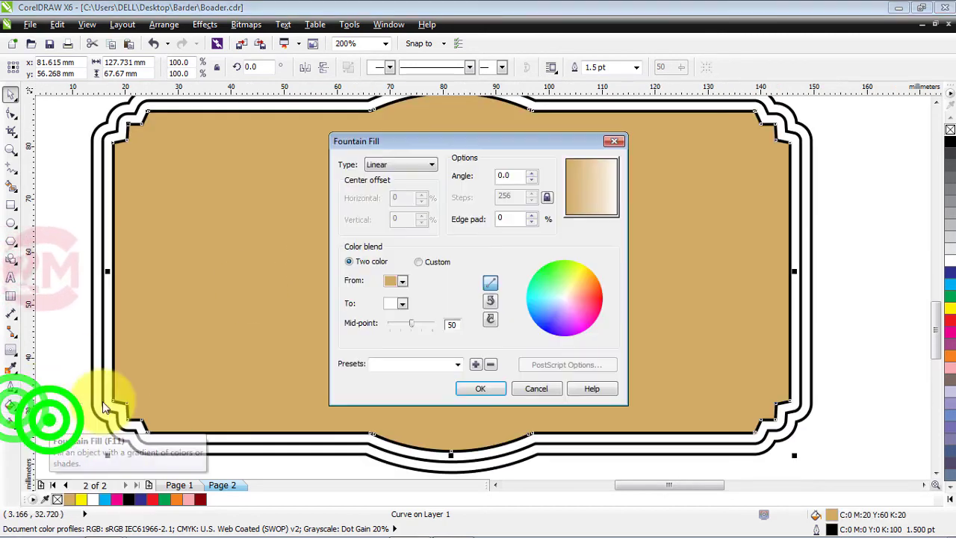
{"action": "left_click", "coordinate": [407, 169]}
{"action": "left_click", "coordinate": [401, 189]}
{"action": "left_click", "coordinate": [480, 389]}
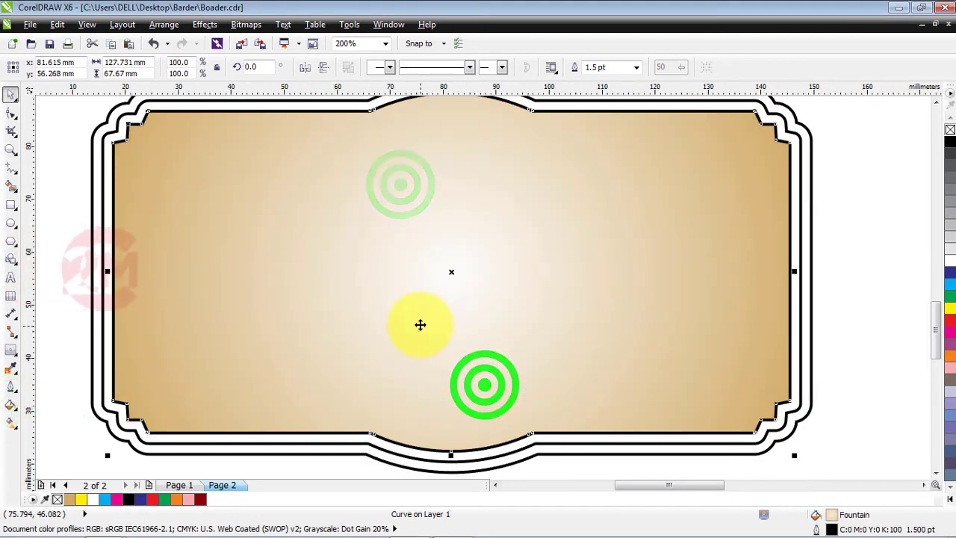
Step: Fill the middle curve with dark red, C0 M100 Y100 K50
{"action": "scroll", "coordinate": [420, 324], "scroll_direction": "down", "scroll_amount": 1}
{"action": "left_click", "coordinate": [366, 188]}
{"action": "scroll", "coordinate": [413, 210], "scroll_direction": "up", "scroll_amount": 1}
{"action": "scroll", "coordinate": [413, 210], "scroll_direction": "up", "scroll_amount": 1}
{"action": "left_click", "coordinate": [413, 209]}
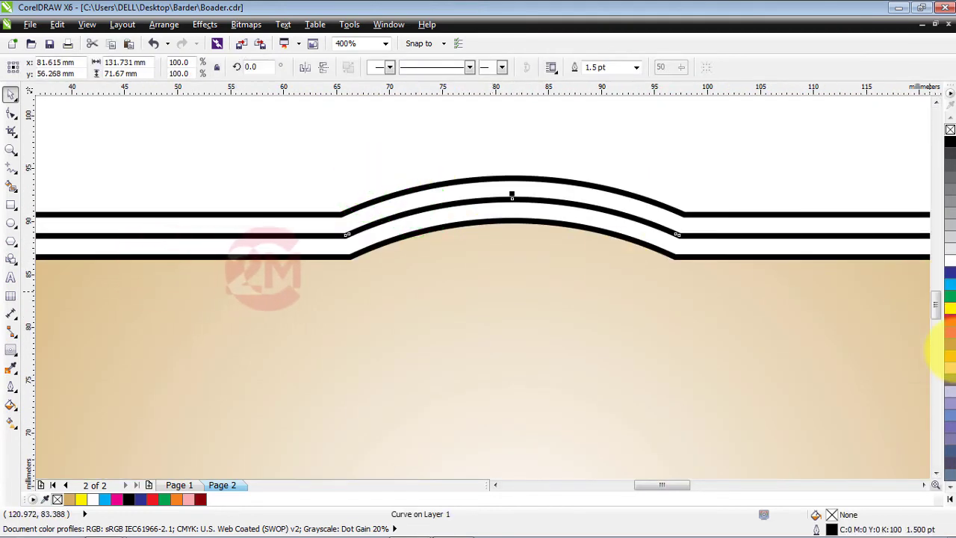
{"action": "left_click", "coordinate": [950, 321]}
{"action": "double_click", "coordinate": [831, 514]}
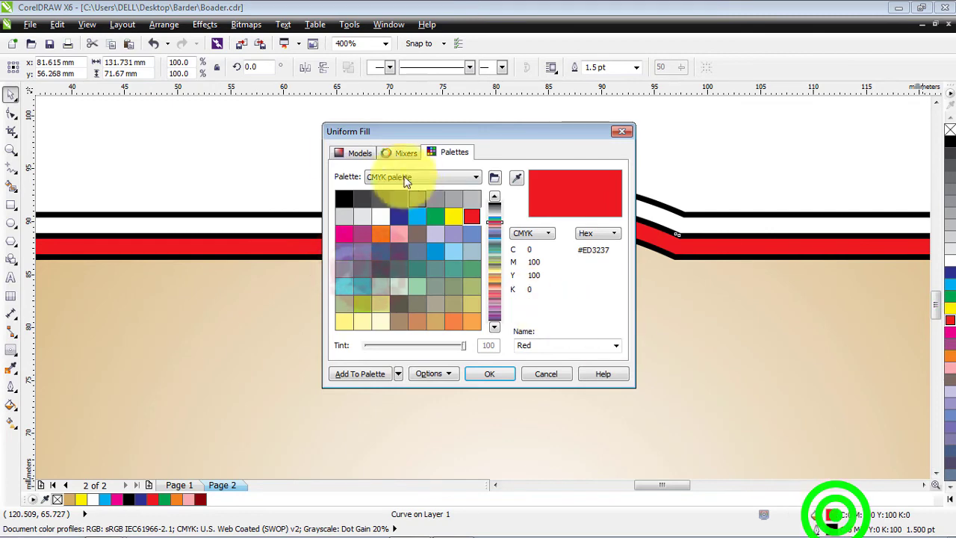
{"action": "left_click", "coordinate": [351, 153]}
{"action": "left_click", "coordinate": [538, 314]}
{"action": "type", "text": "50"}
{"action": "key", "text": "Return"}
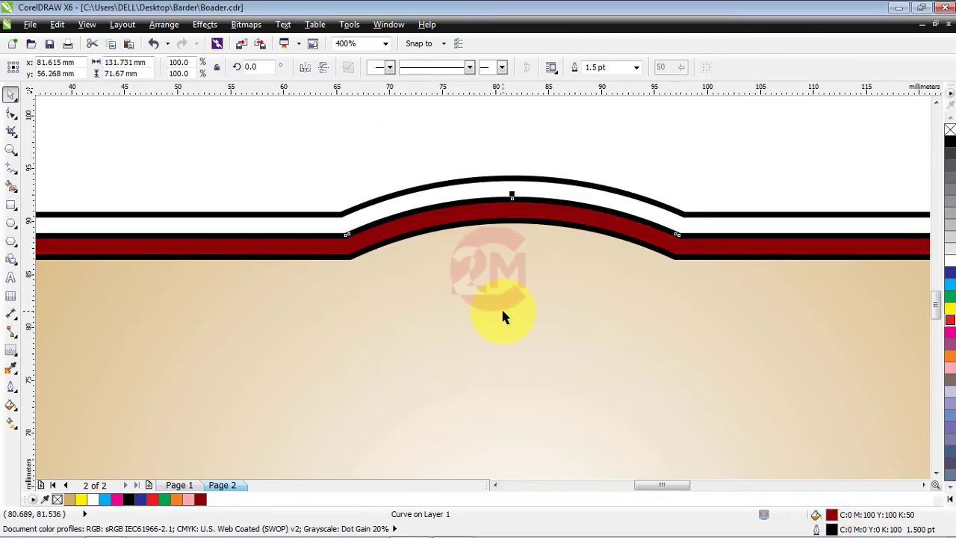
Step: Fill the outermost curve with cyan, C100 M0 Y0 K0
{"action": "left_click", "coordinate": [950, 284]}
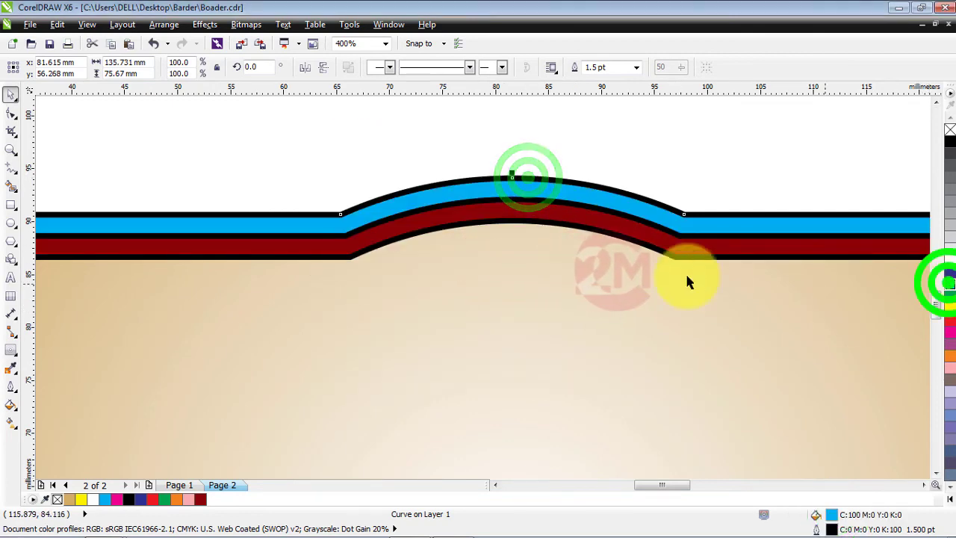
{"action": "scroll", "coordinate": [523, 186], "scroll_direction": "down", "scroll_amount": 2}
{"action": "scroll", "coordinate": [536, 196], "scroll_direction": "up", "scroll_amount": 2}
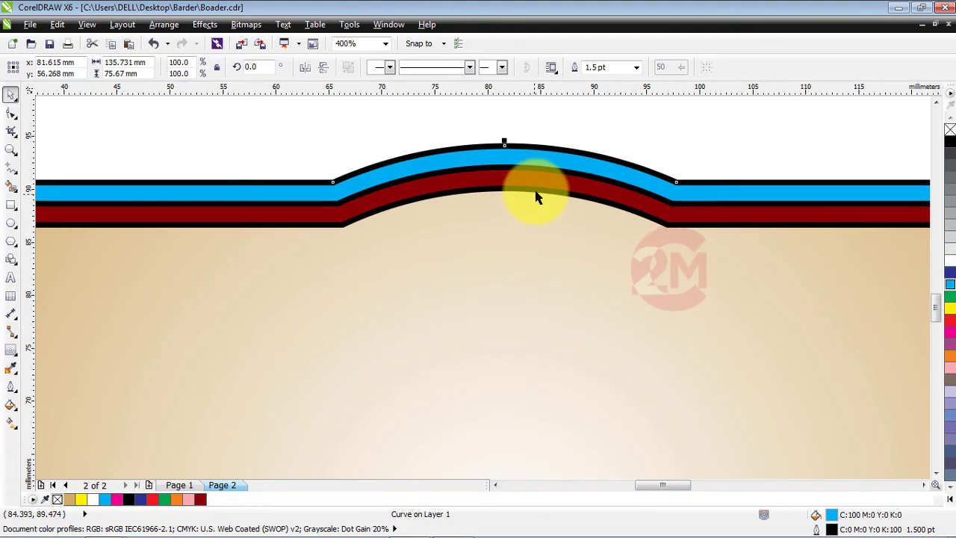
Step: Give the innermost curve a dashed outline in cyan
{"action": "left_click", "coordinate": [469, 67]}
{"action": "left_click", "coordinate": [424, 208]}
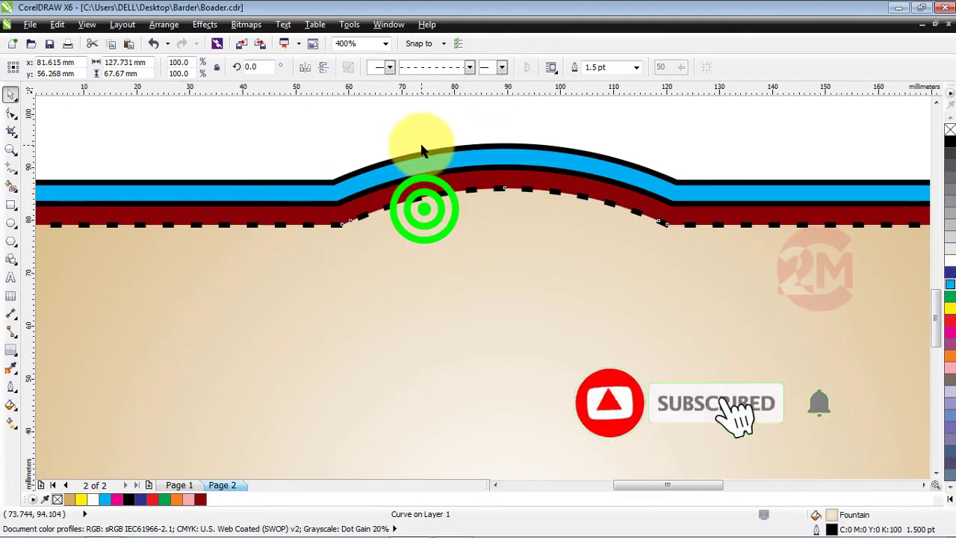
{"action": "scroll", "coordinate": [421, 149], "scroll_direction": "down", "scroll_amount": 2}
{"action": "left_click", "coordinate": [829, 213]}
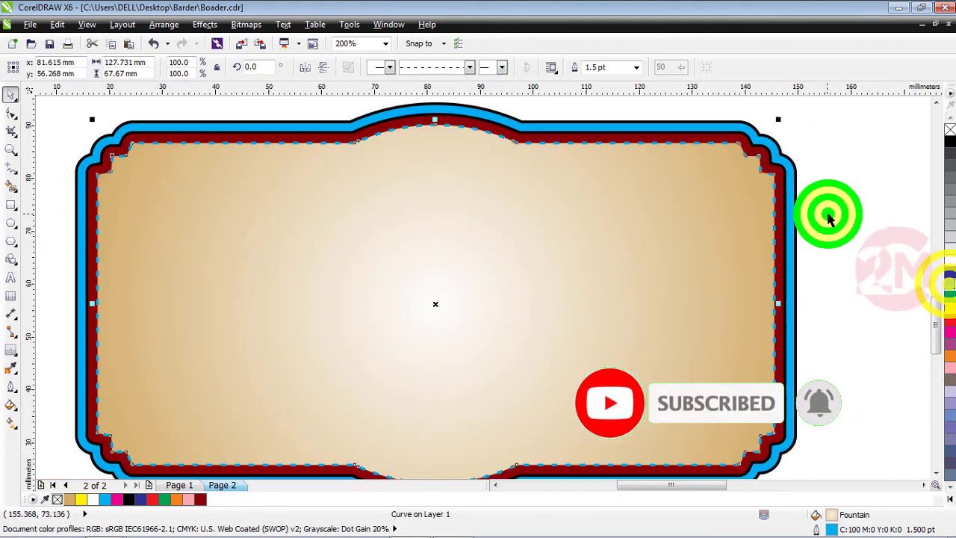
{"action": "scroll", "coordinate": [414, 207], "scroll_direction": "down", "scroll_amount": 2}
{"action": "left_click", "coordinate": [213, 173]}
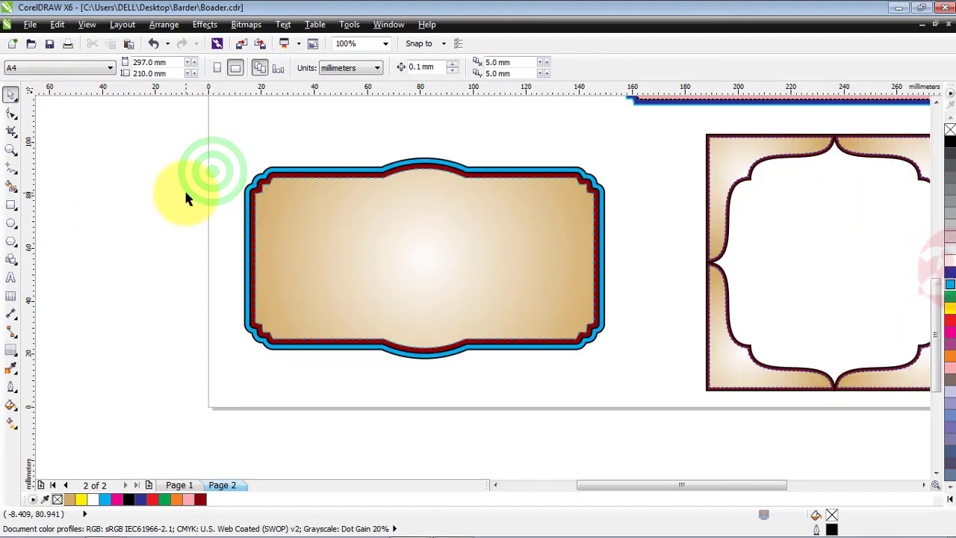